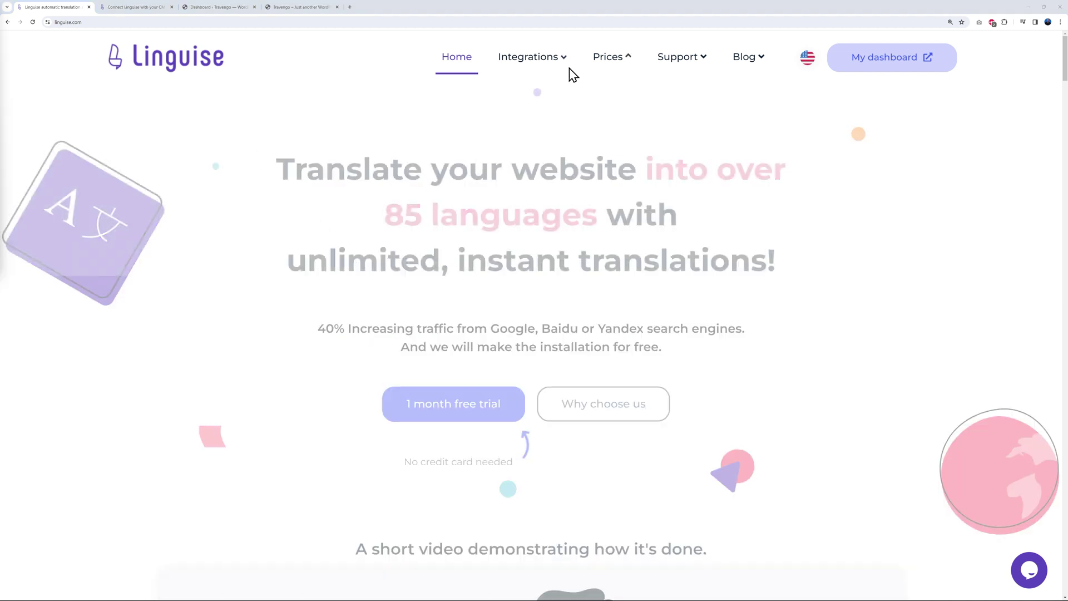
- Open Linguise's Integrations overview page through the 'Explore 40+' link
mouse_move(560, 67)
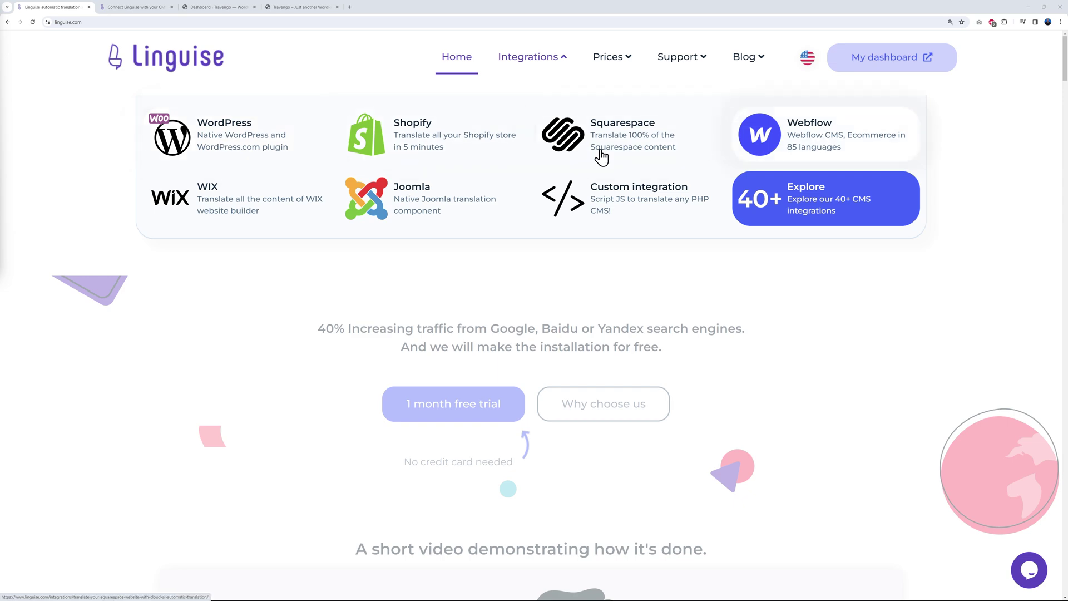
left_click(134, 7)
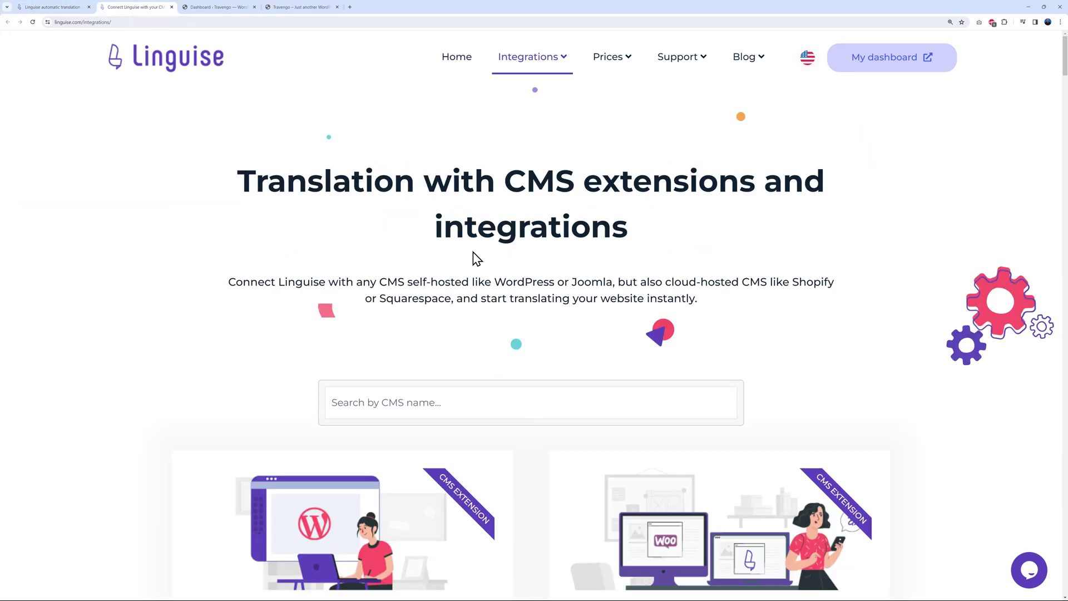
- Browse Linguise's full list of CMS integration cards, then go back to the Travengo homepage
scroll(972, 284, "down", 1)
scroll(974, 286, "down", 5)
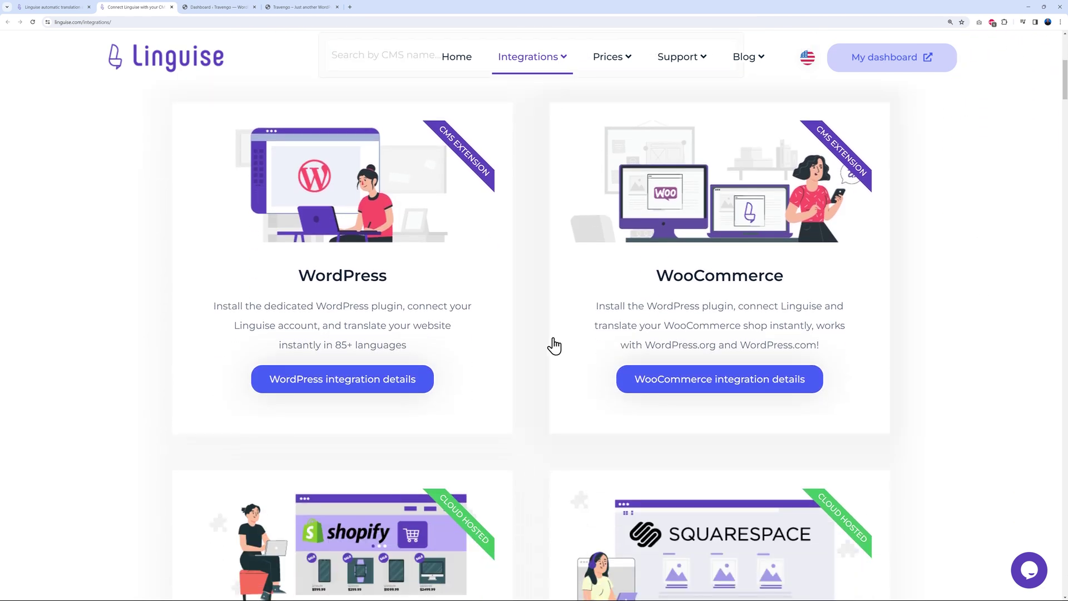
scroll(924, 288, "down", 9)
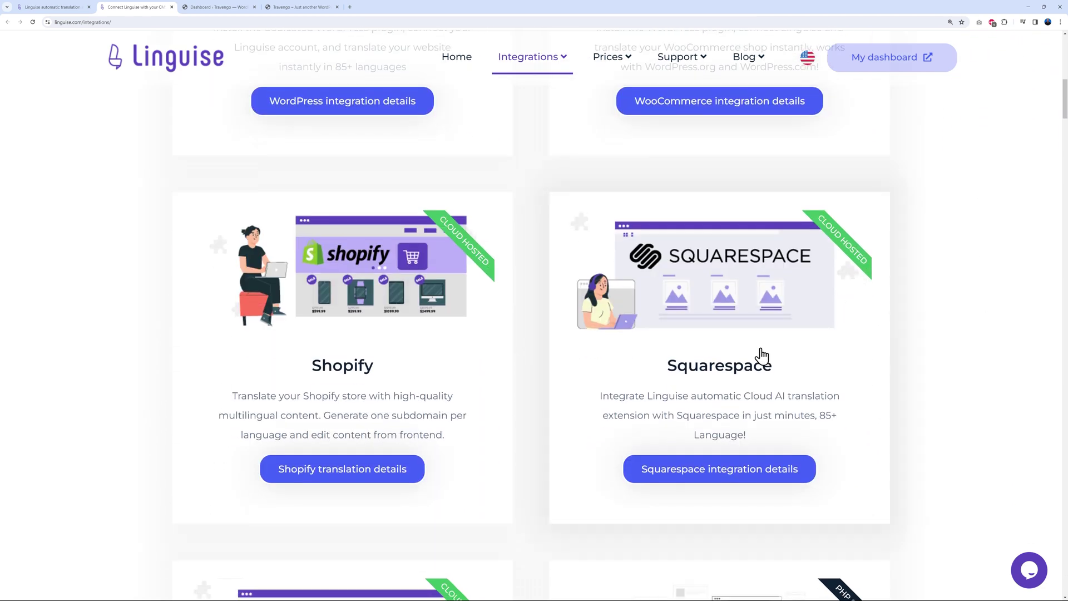
scroll(929, 309, "down", 3)
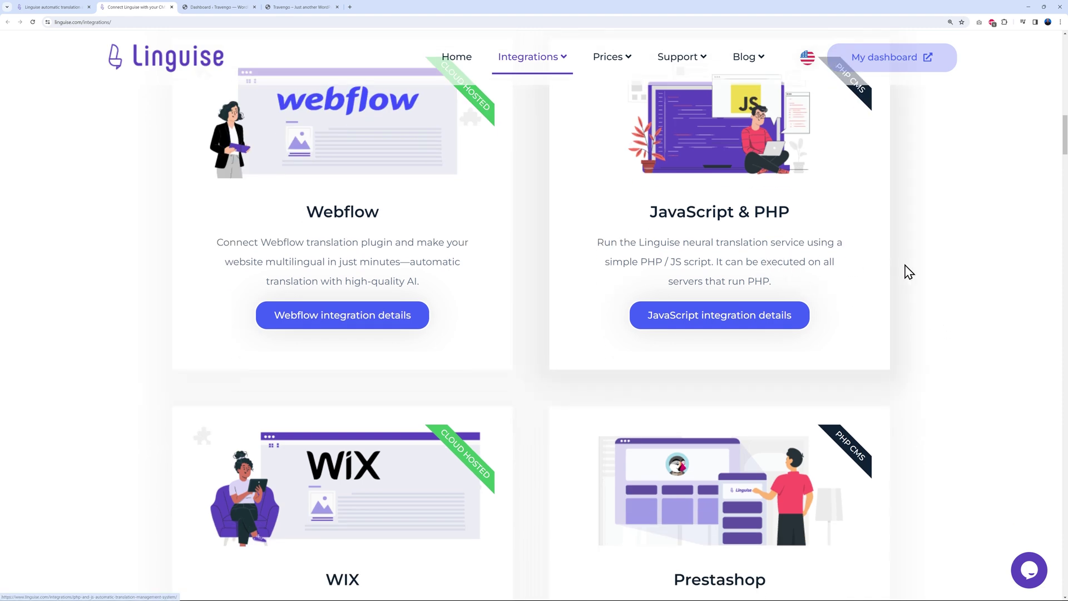
scroll(912, 274, "down", 2)
scroll(929, 284, "down", 3)
scroll(924, 288, "down", 4)
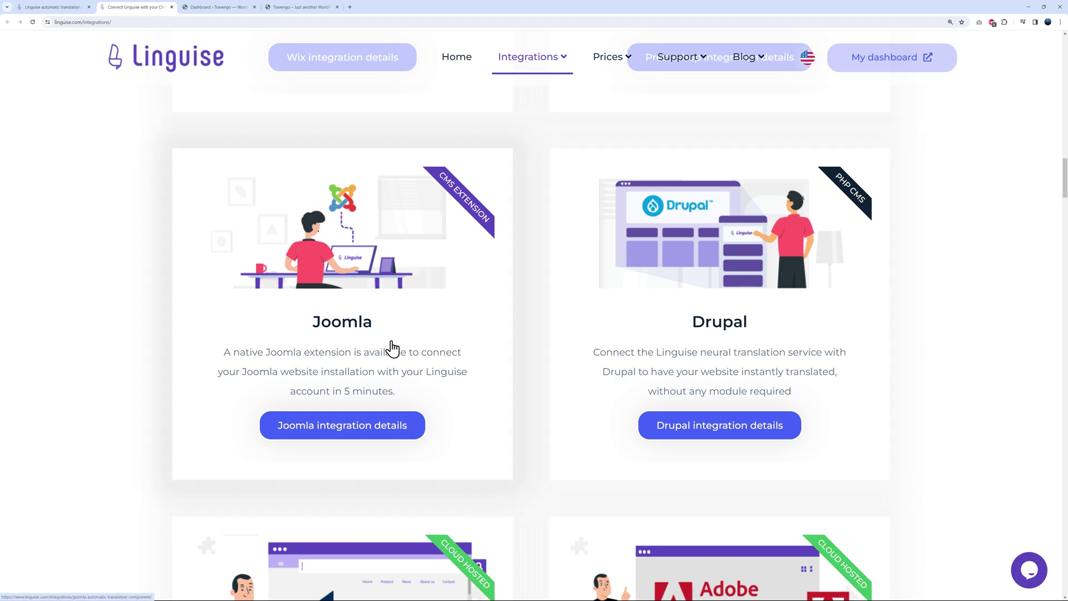
scroll(406, 357, "down", 5)
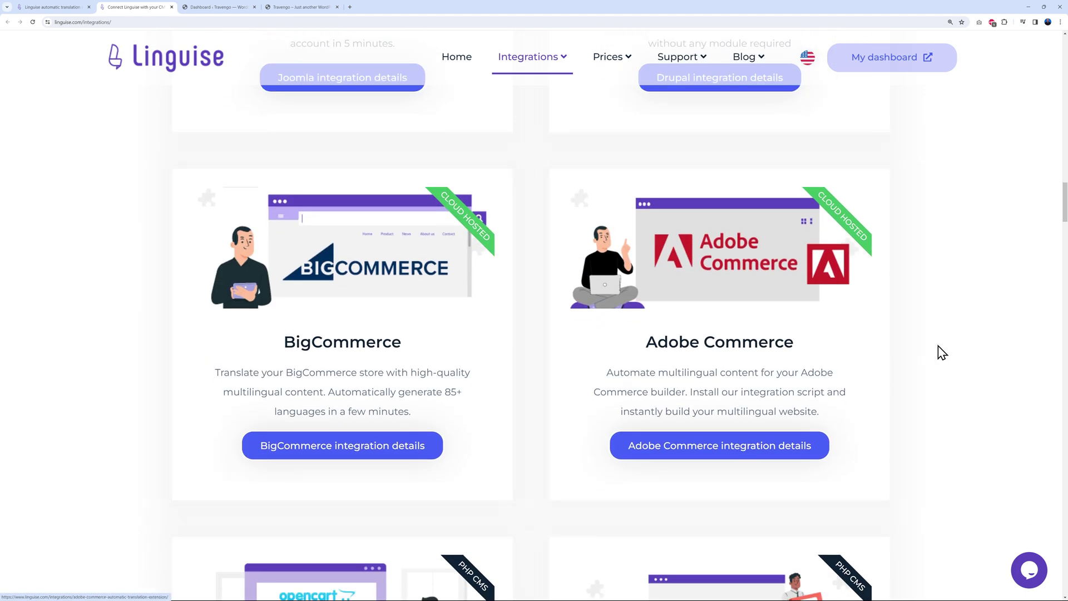
scroll(782, 374, "down", 5)
scroll(918, 354, "down", 2)
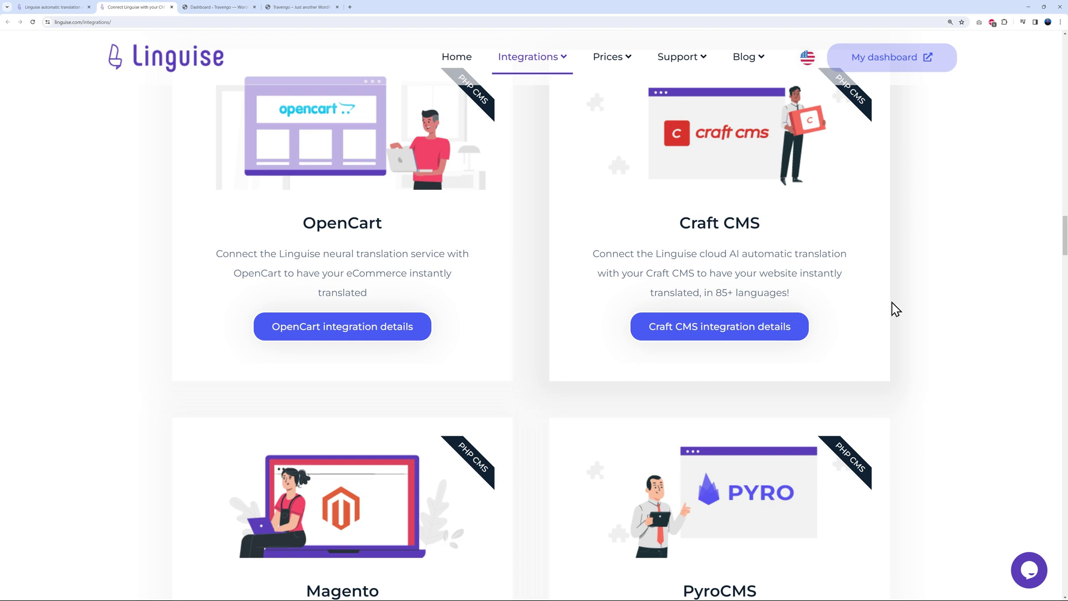
scroll(511, 306, "down", 3)
scroll(559, 341, "down", 9)
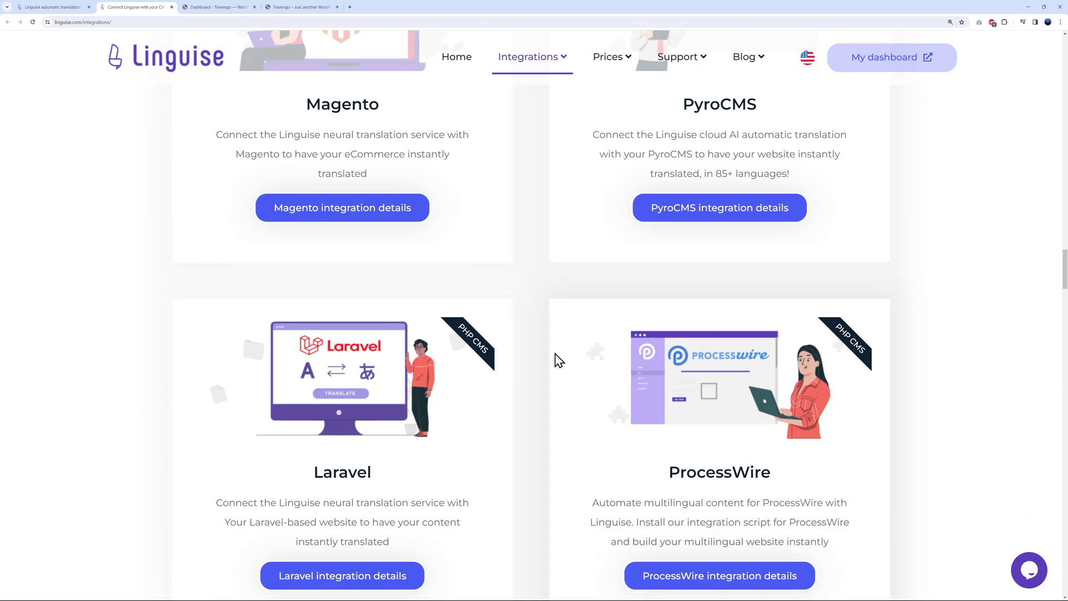
scroll(546, 364, "down", 10)
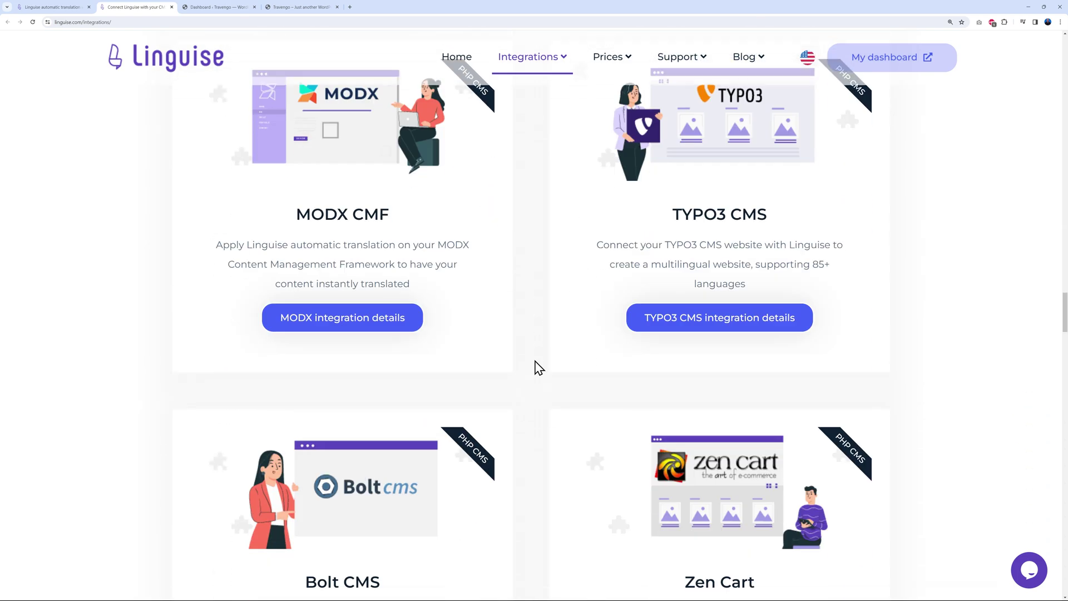
scroll(547, 369, "up", 20)
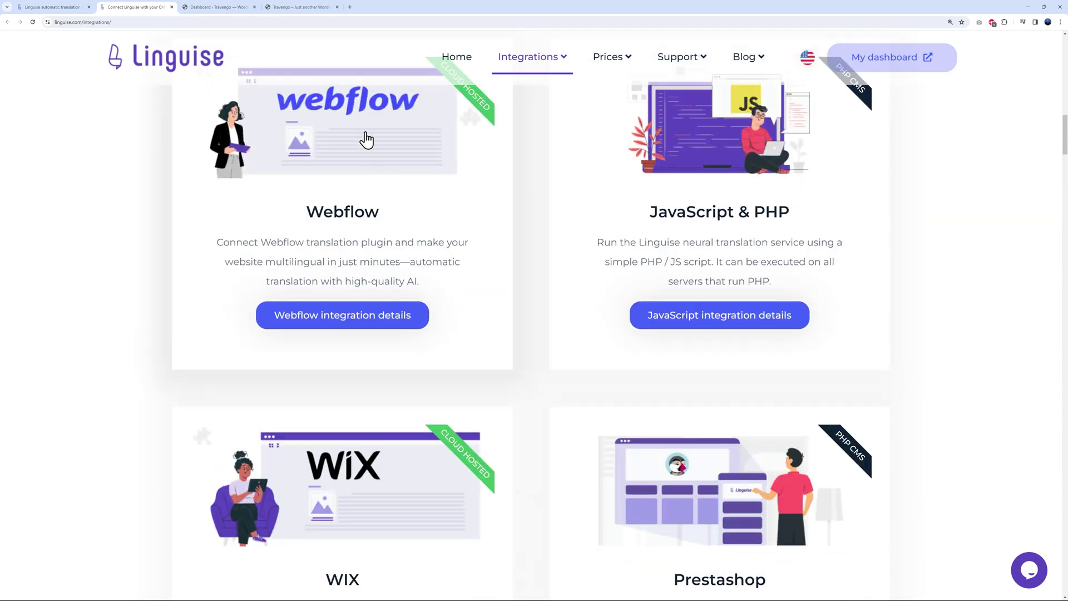
left_click(314, 8)
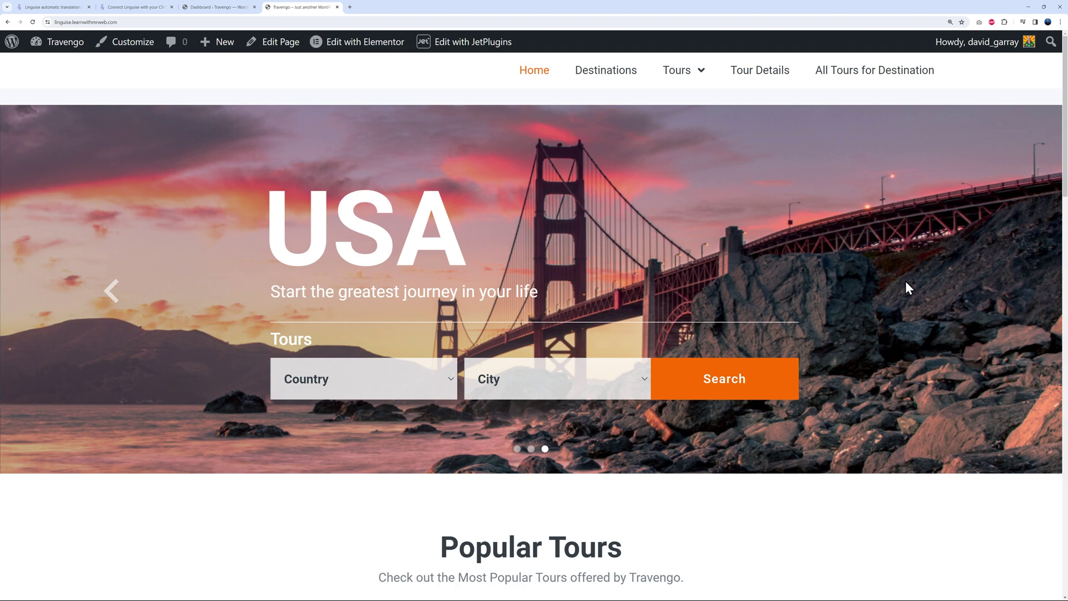
- Look over the Travengo homepage and open its Destinations page
scroll(937, 296, "down", 6)
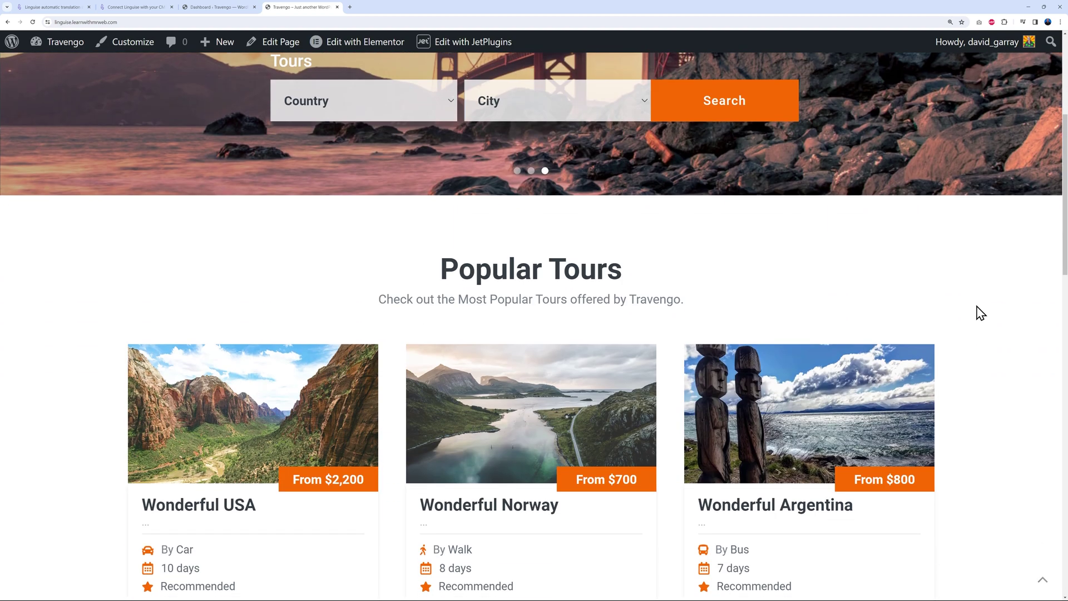
scroll(988, 314, "down", 5)
scroll(996, 315, "up", 10)
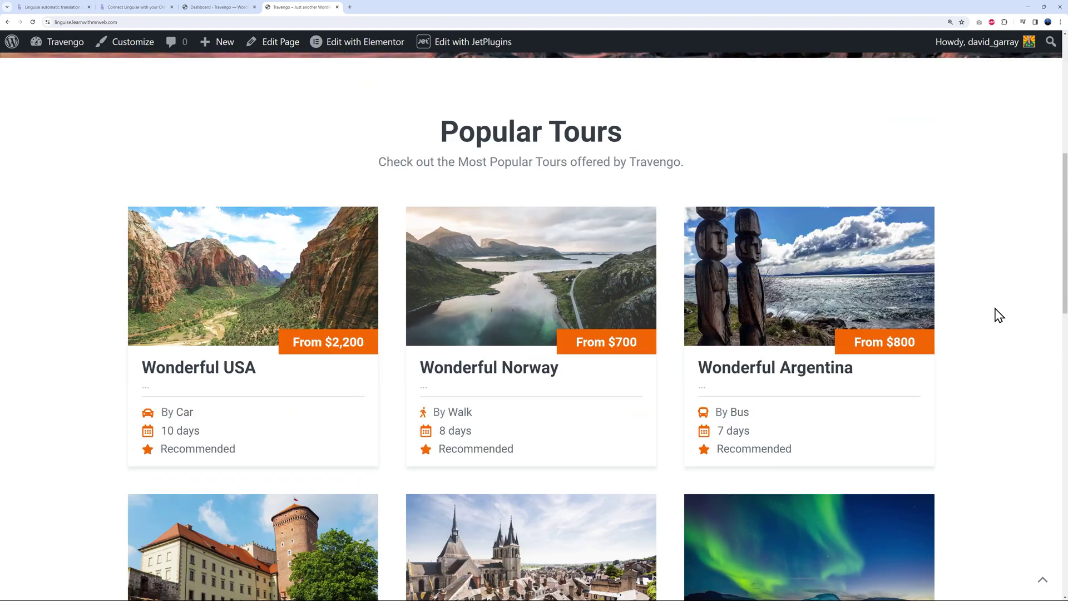
scroll(994, 315, "up", 2)
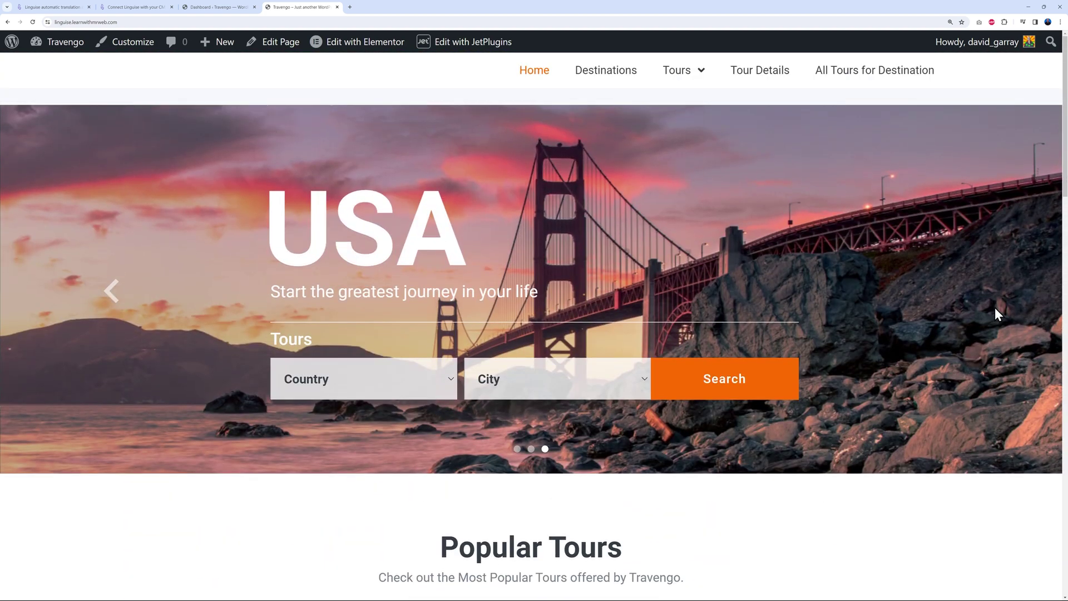
left_click(615, 77)
scroll(970, 280, "down", 3)
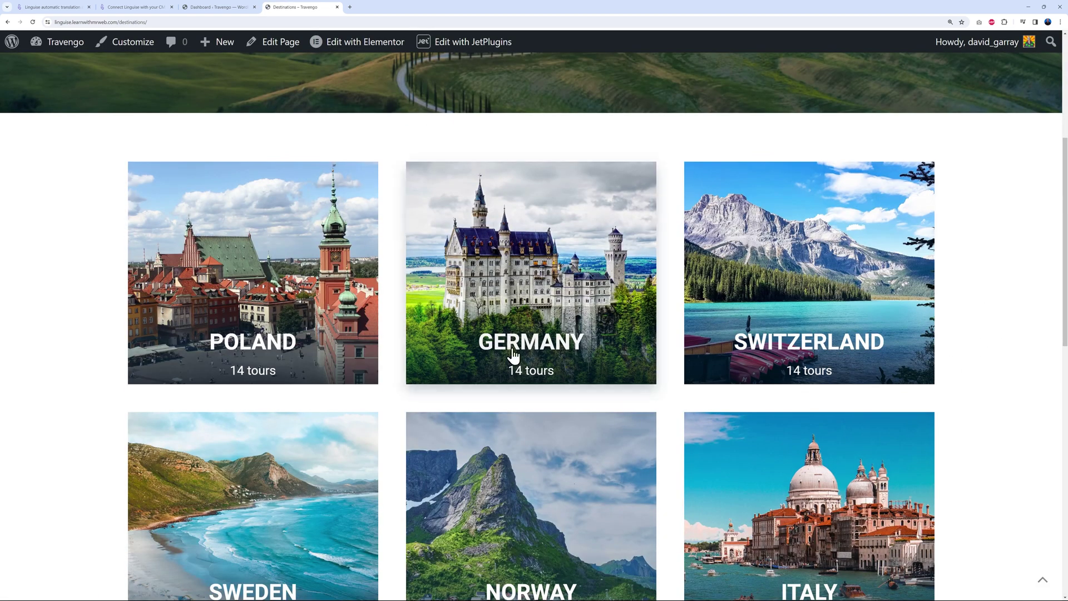
- View the Germany destination page, then go to the WordPress admin Dashboard
left_click(529, 346)
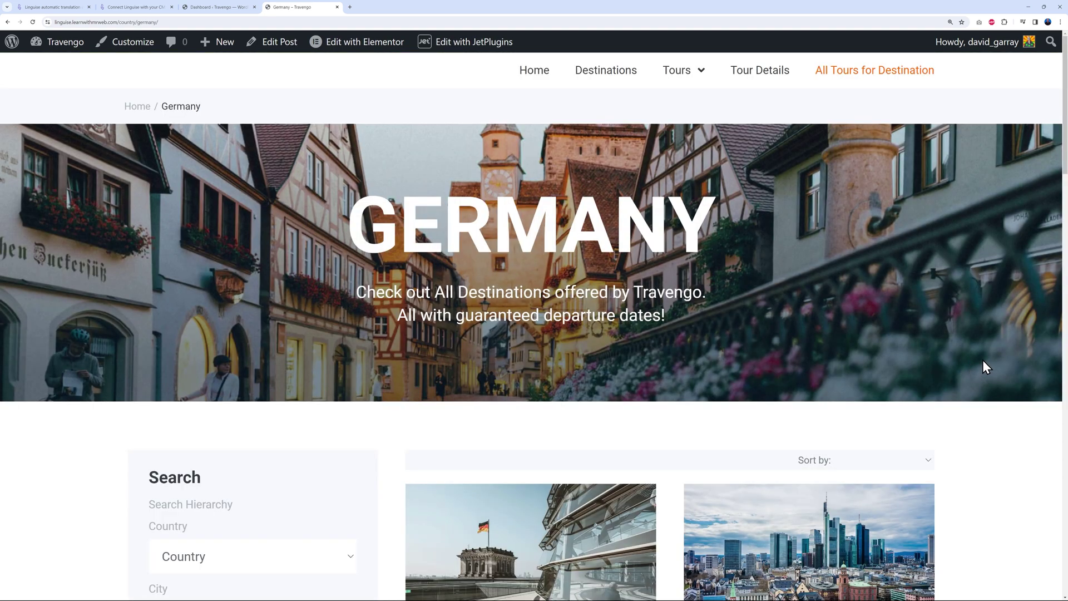
scroll(982, 359, "down", 4)
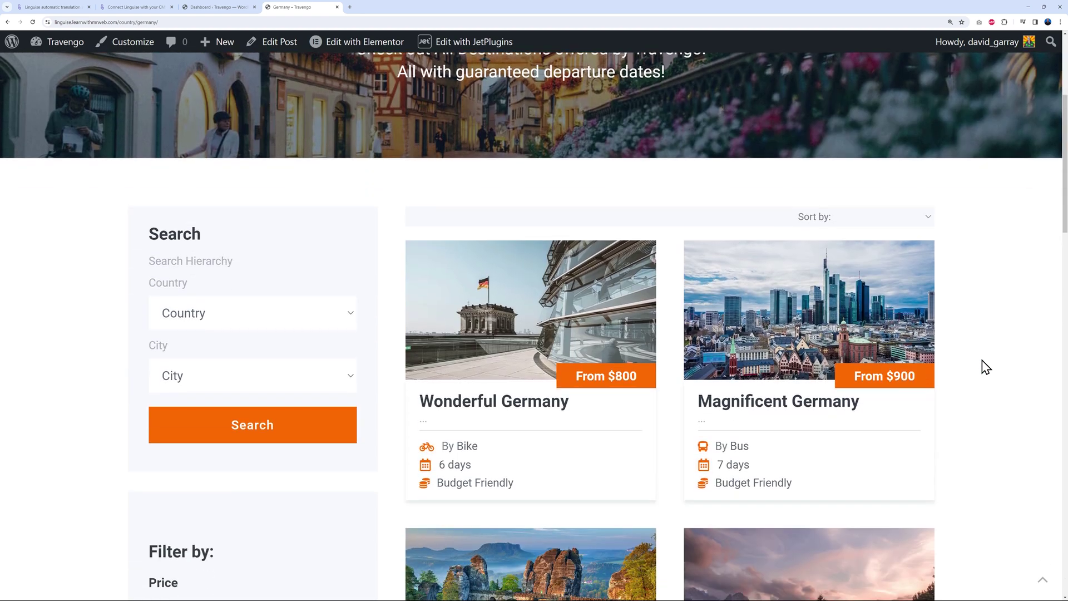
scroll(995, 383, "up", 4)
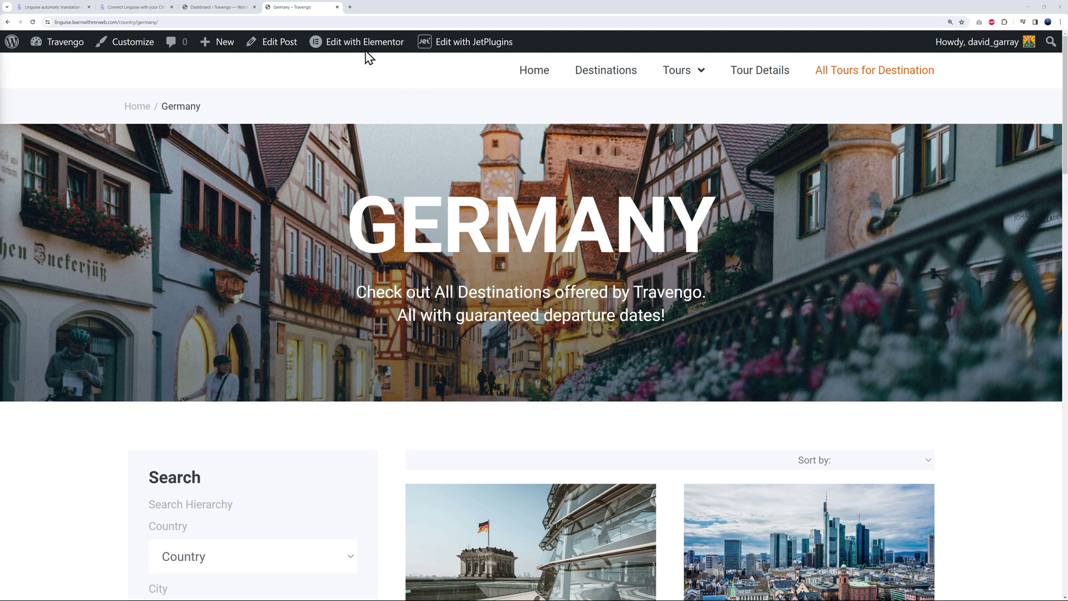
left_click(217, 7)
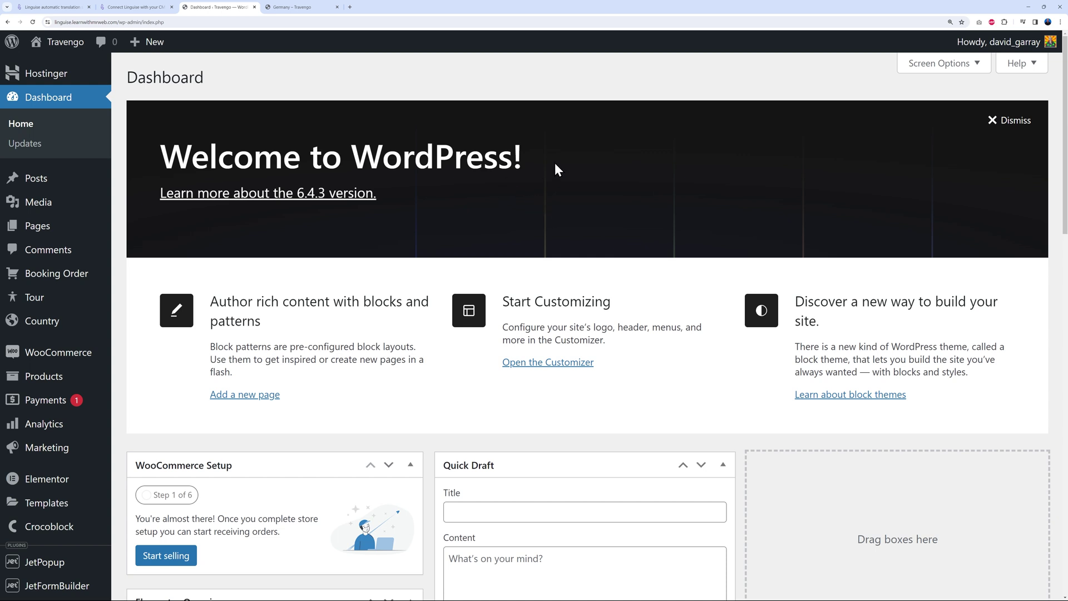
- Find the Linguise – Automatic multilingual translation plugin under Add New Plugin, install it and activate it
scroll(358, 293, "down", 4)
mouse_move(45, 471)
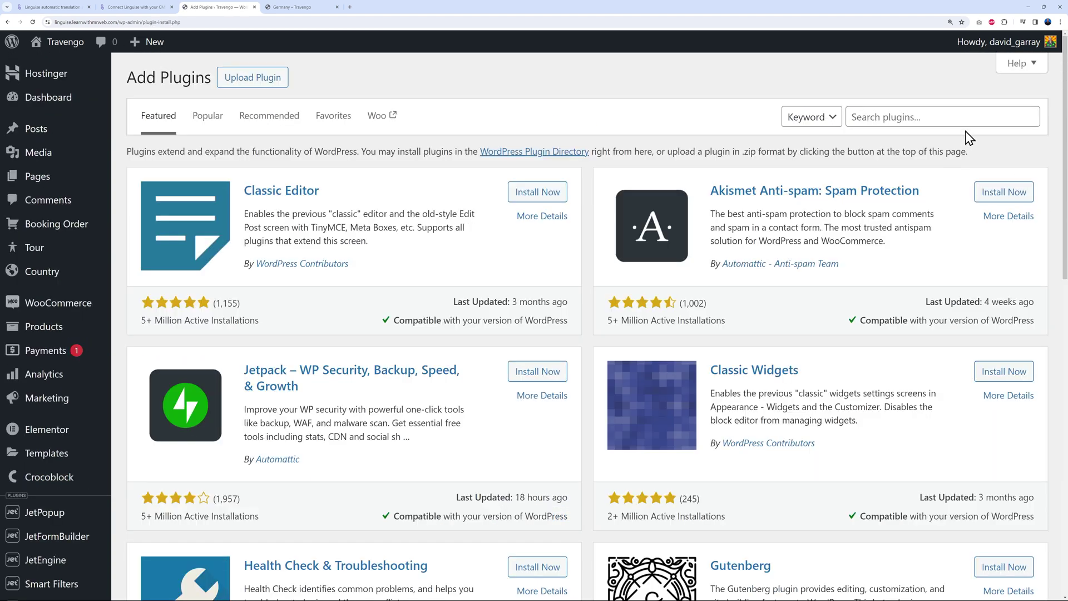
left_click(969, 117)
type("linguise")
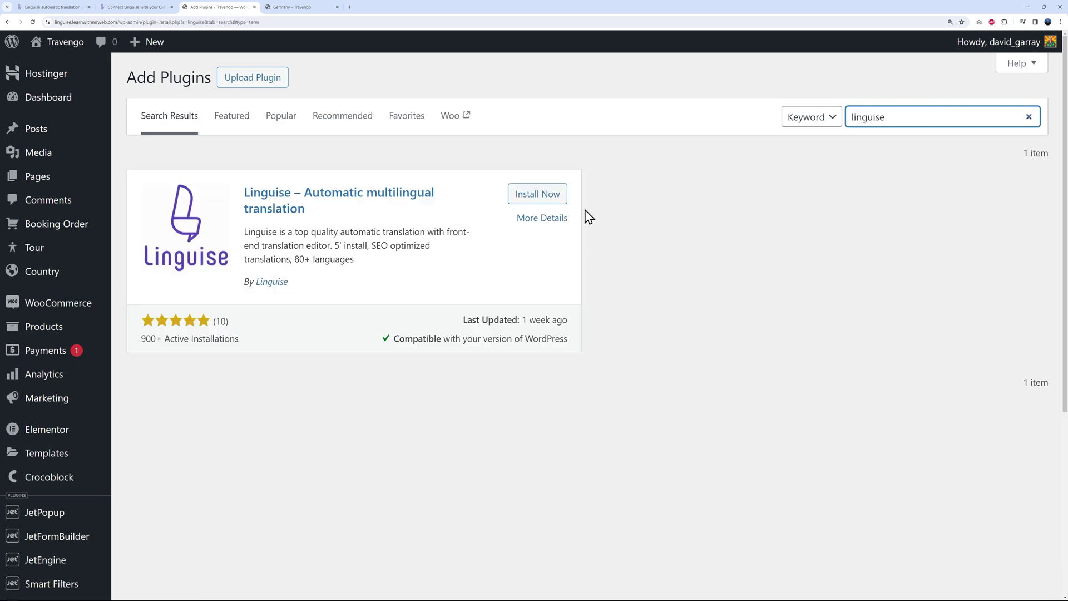
left_click(538, 193)
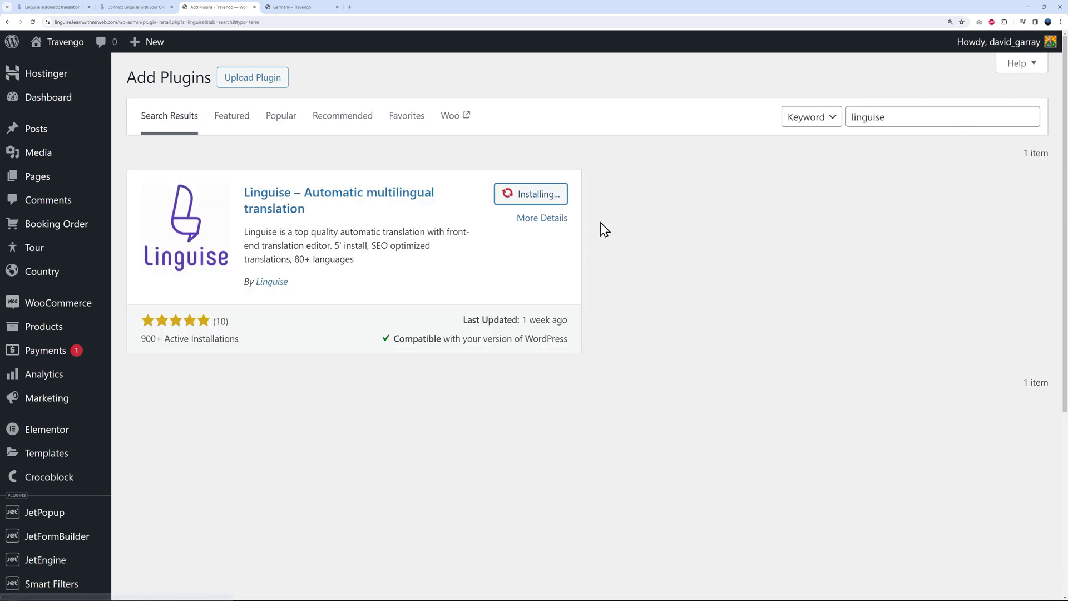
left_click(556, 204)
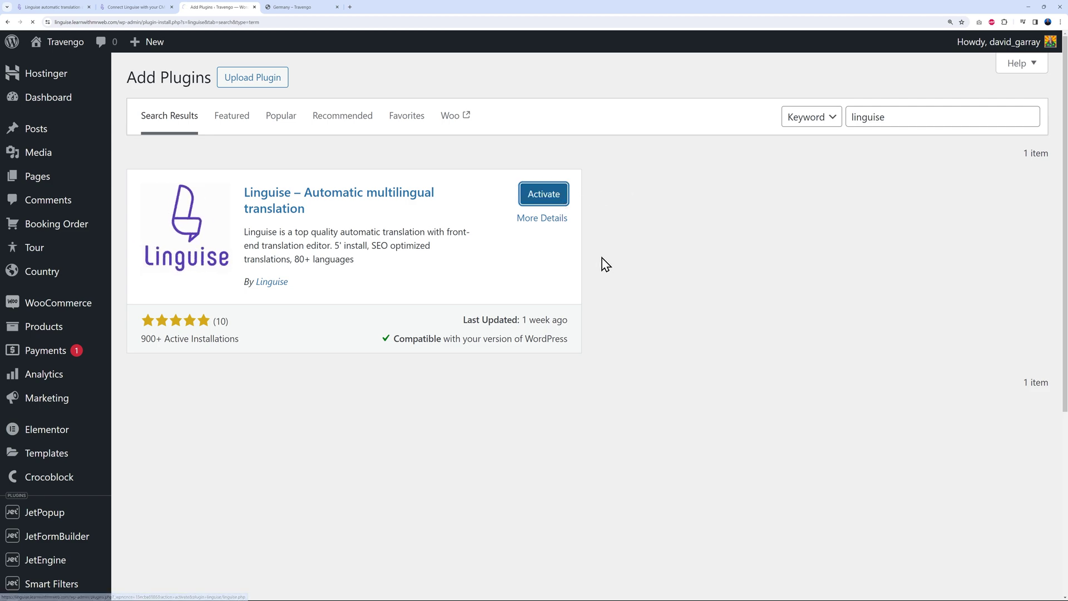
scroll(512, 248, "down", 5)
- Follow the 'Register an account' link beside the API key field to Linguise's sign-up form
scroll(512, 248, "down", 7)
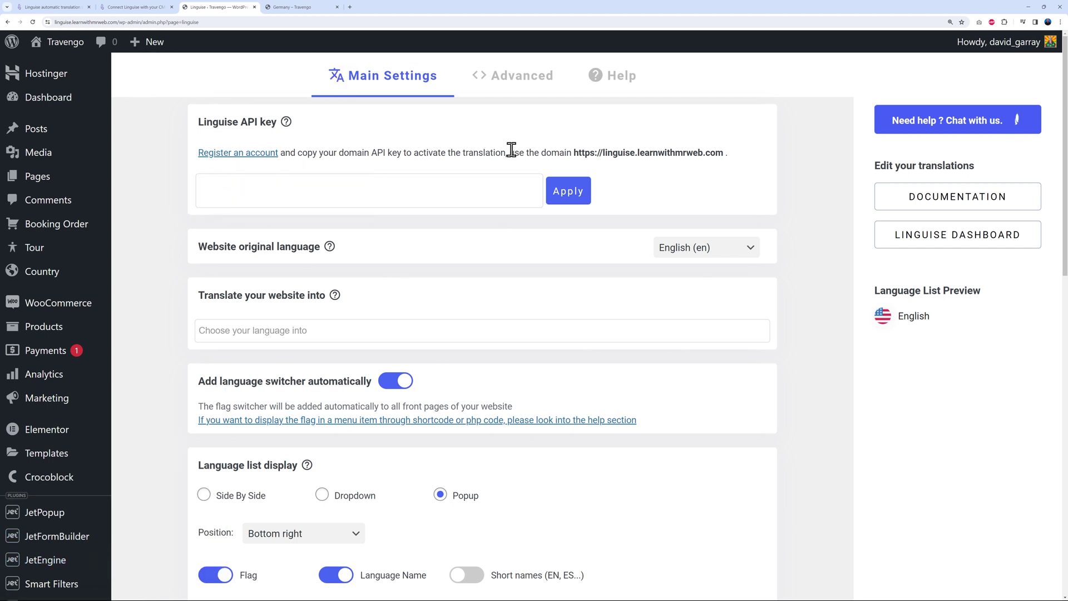
left_click(260, 156)
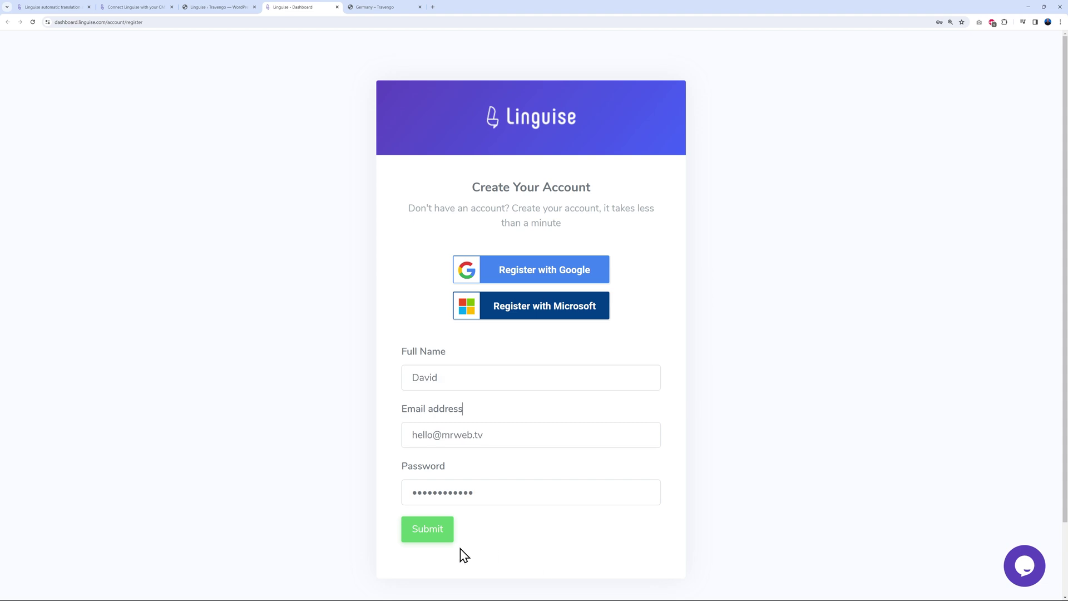
- Submit the Linguise registration and paste the site's URL, copied from WordPress, into the domain field
left_click(429, 542)
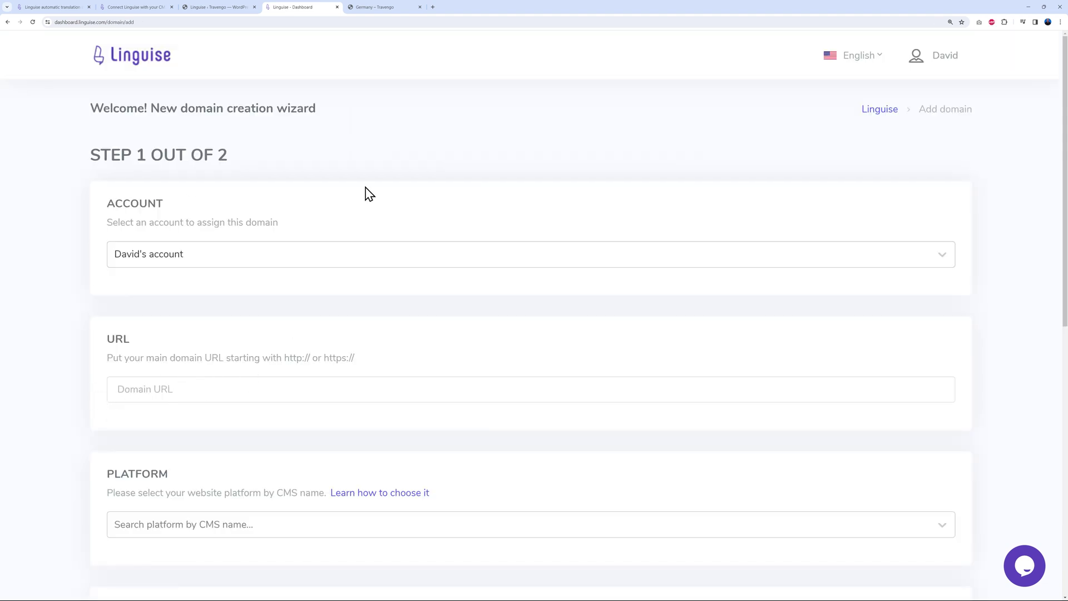
left_click(230, 8)
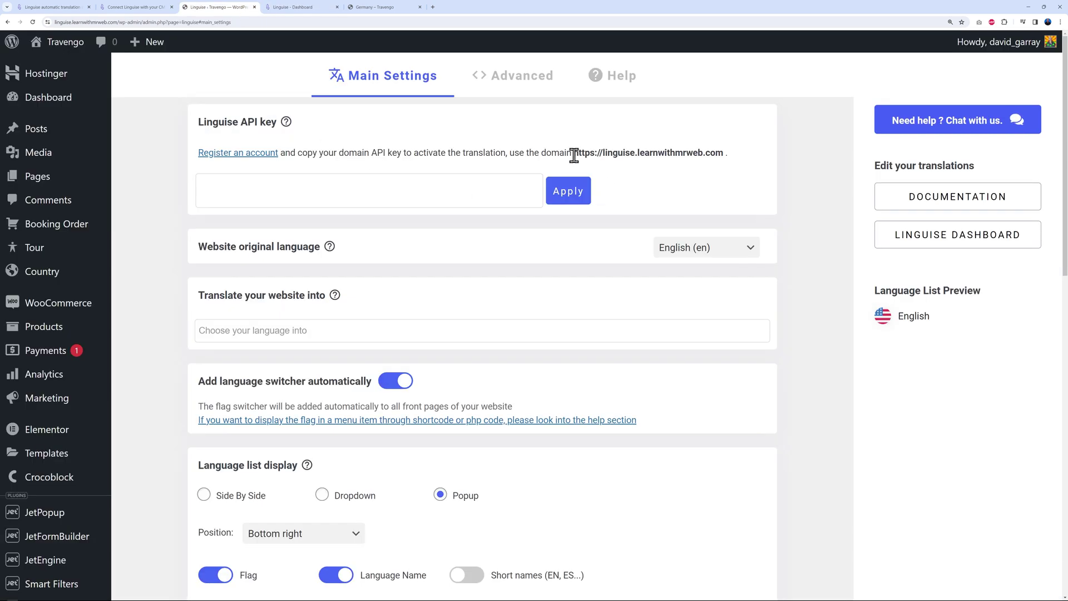
left_click_drag(574, 152, 723, 155)
key("ctrl+c")
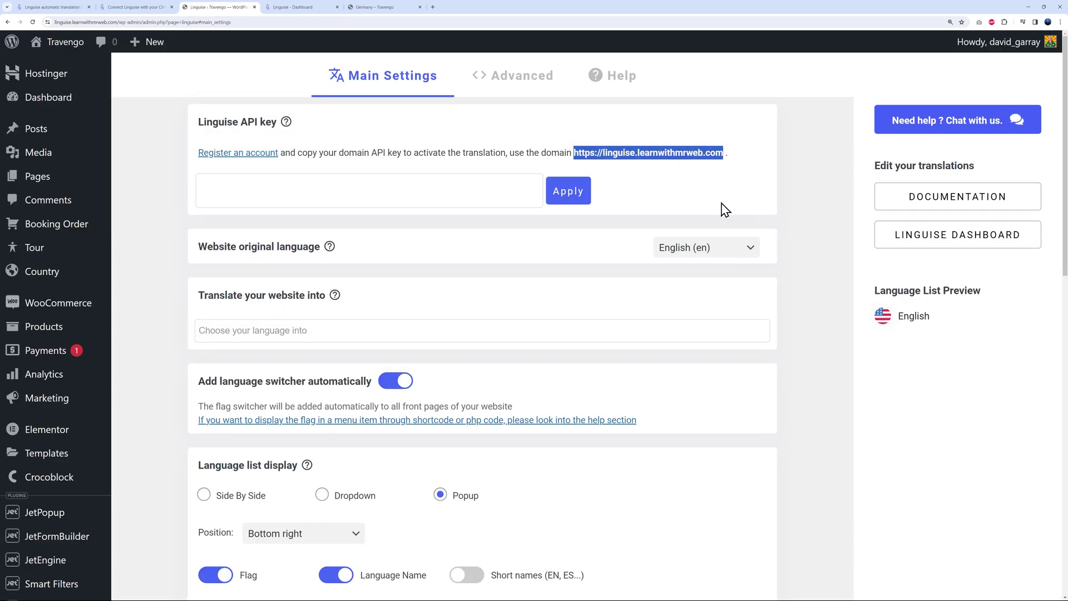
left_click(314, 9)
left_click(245, 384)
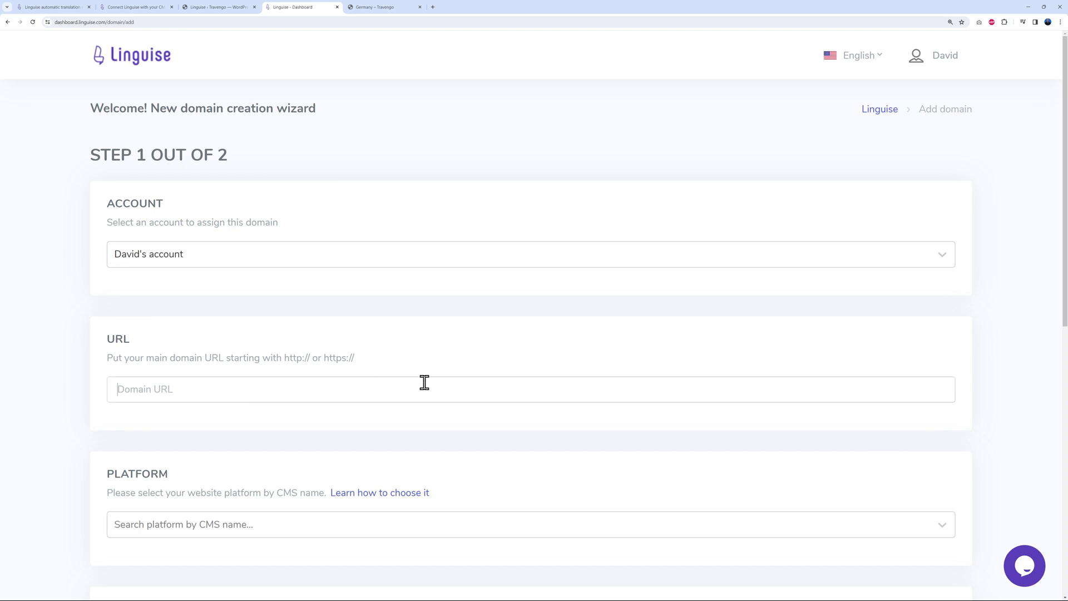
key("ctrl+v")
- Set the platform to WordPress and the base language to English
scroll(68, 378, "down", 3)
scroll(68, 384, "down", 2)
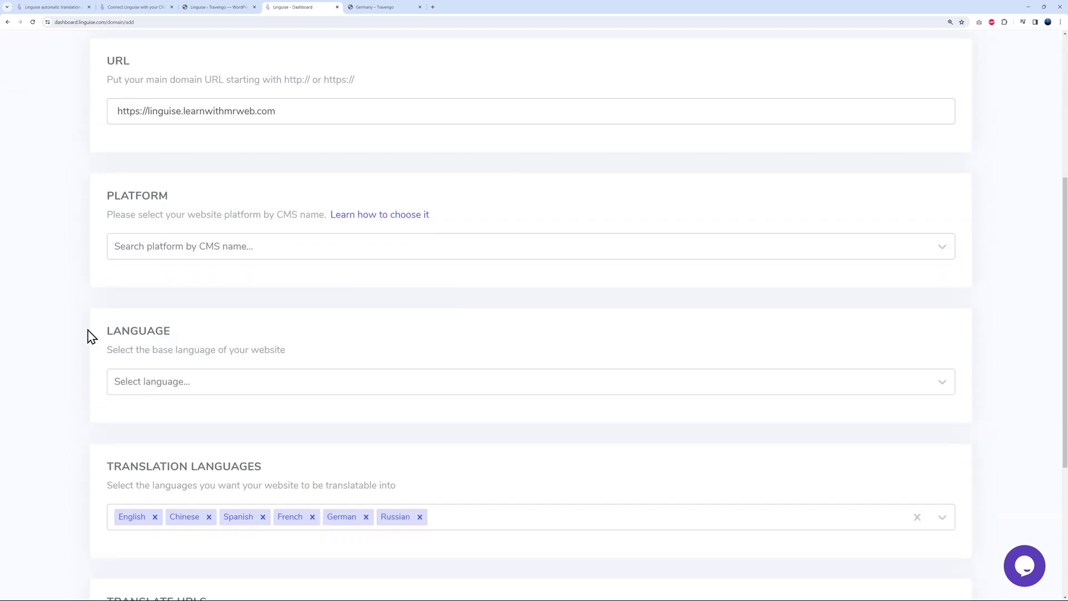
left_click(247, 252)
left_click(227, 281)
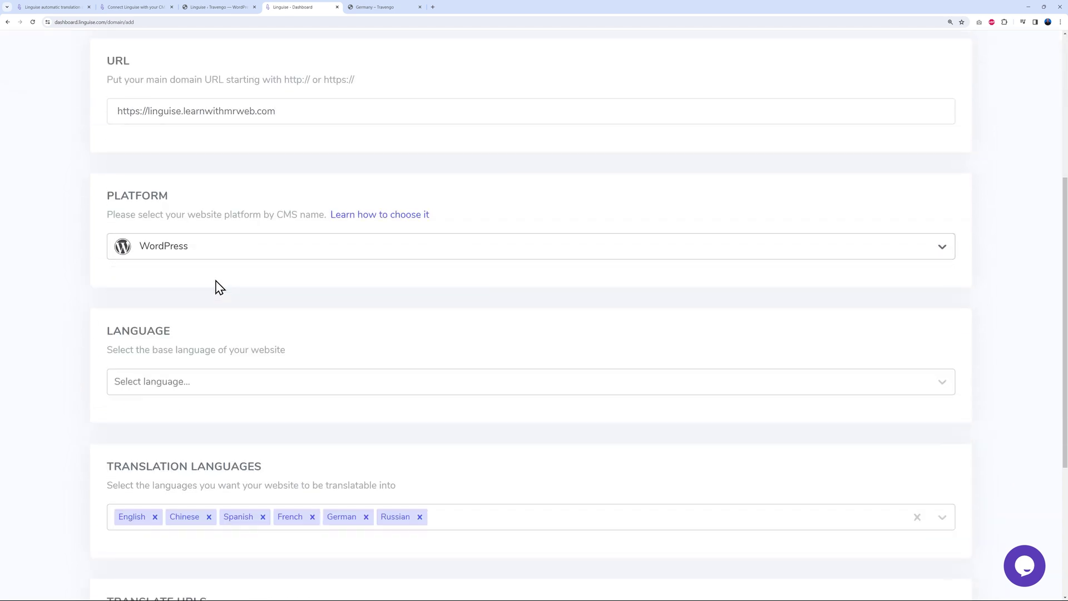
scroll(52, 365, "down", 1)
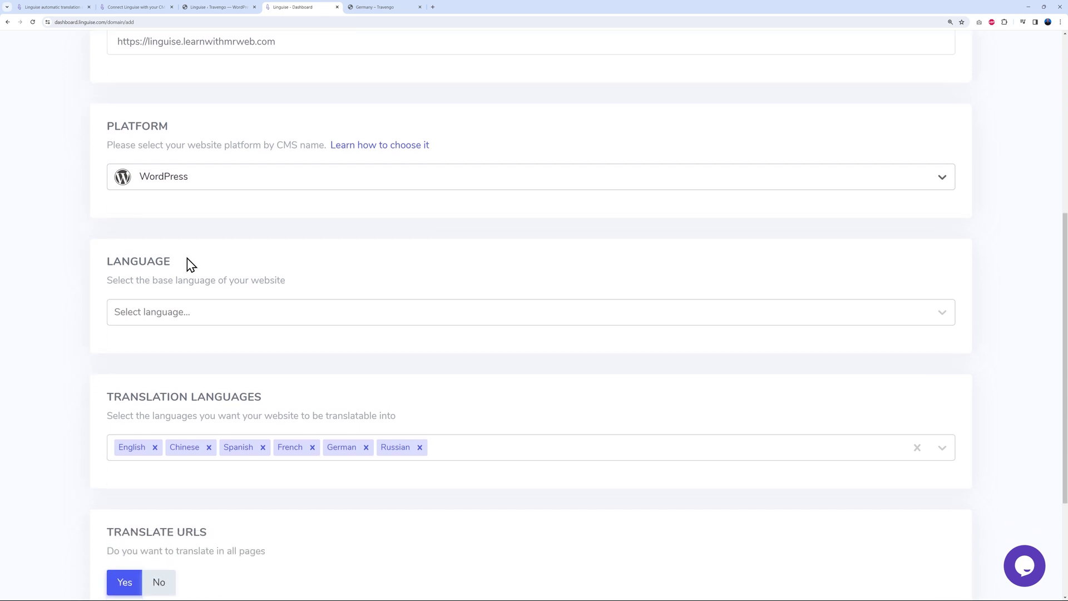
left_click(282, 317)
scroll(257, 431, "down", 5)
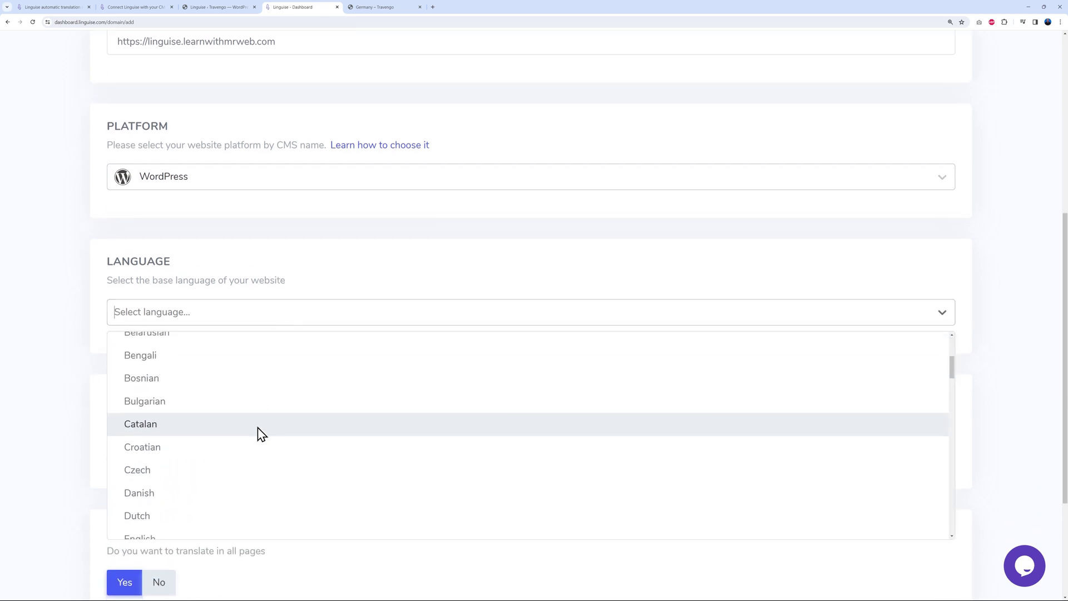
left_click(140, 399)
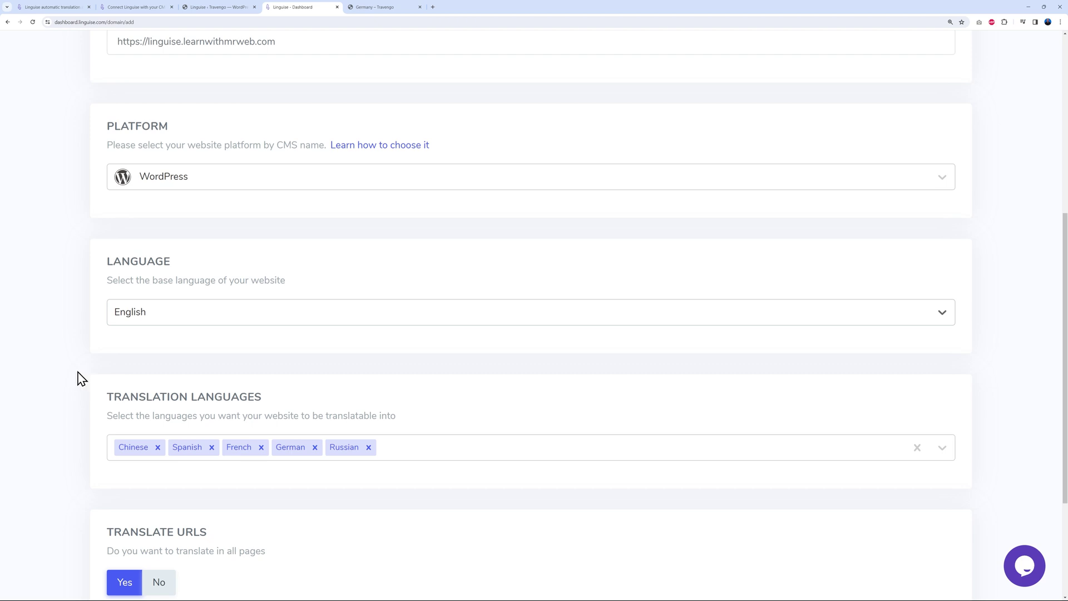
- Remove Chinese and Russian from the translation languages and add Italian and Portuguese
scroll(69, 369, "down", 2)
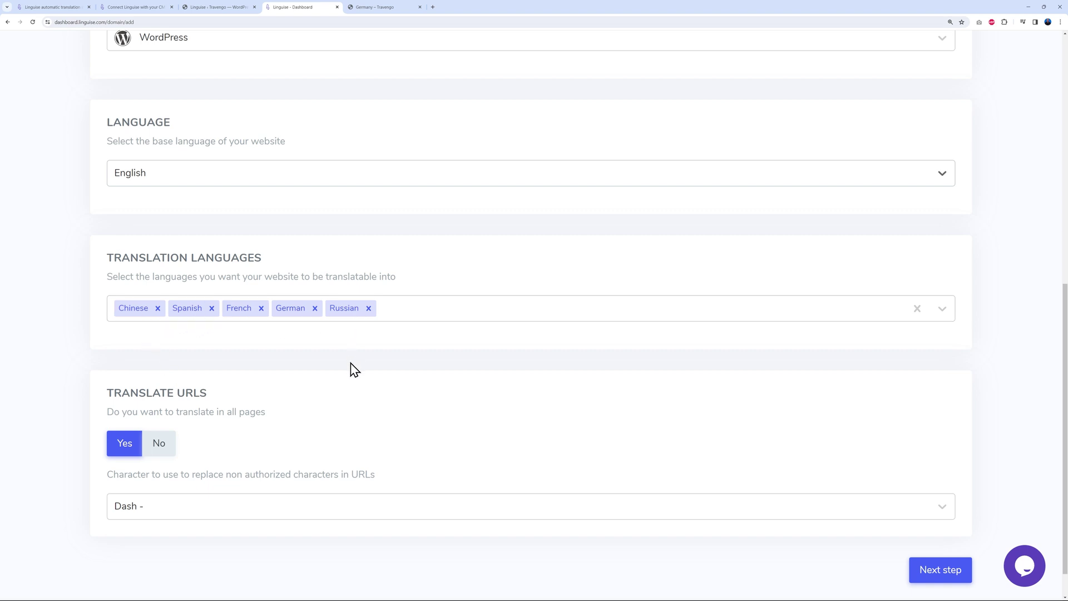
left_click(158, 308)
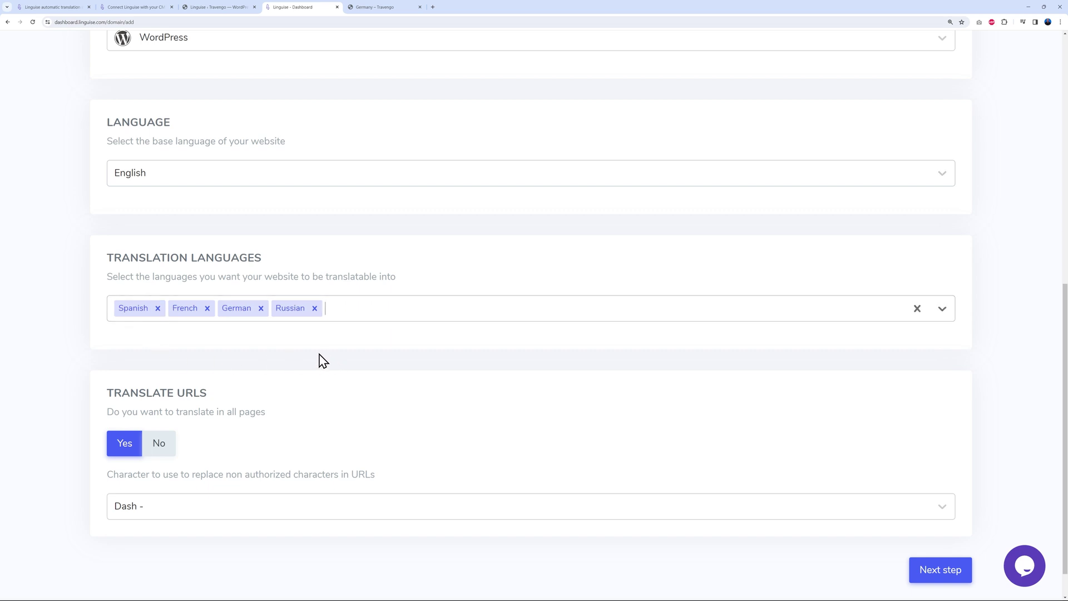
left_click(315, 309)
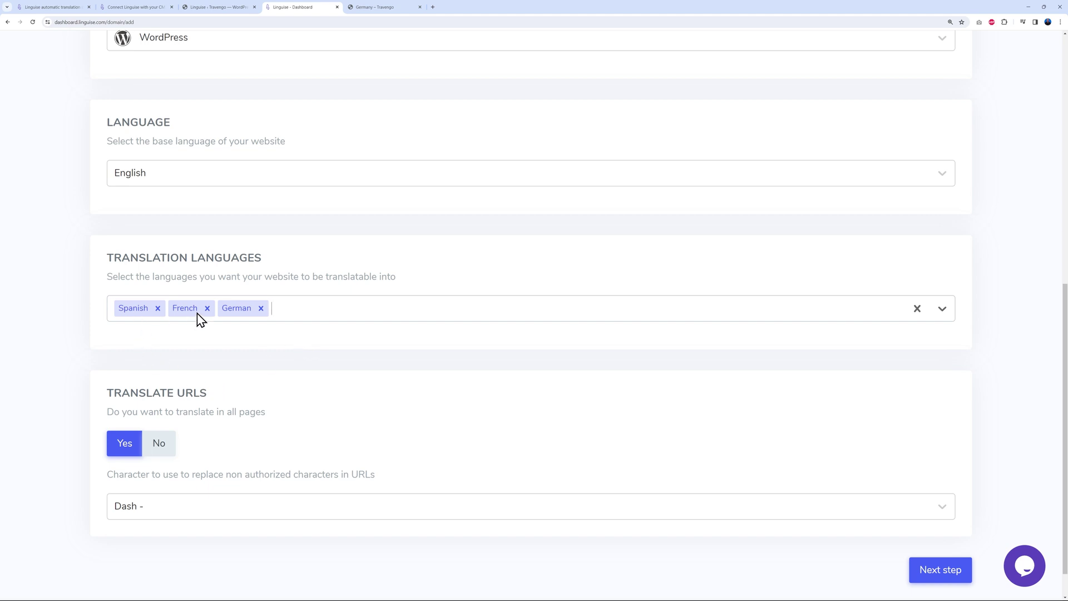
left_click(315, 320)
scroll(306, 431, "down", 6)
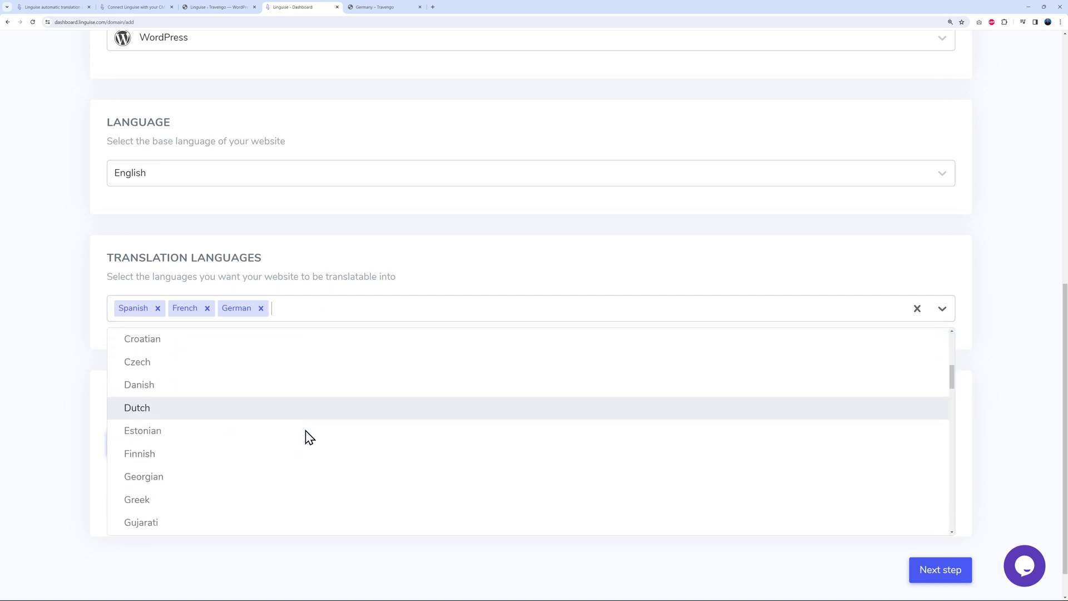
scroll(305, 438, "down", 5)
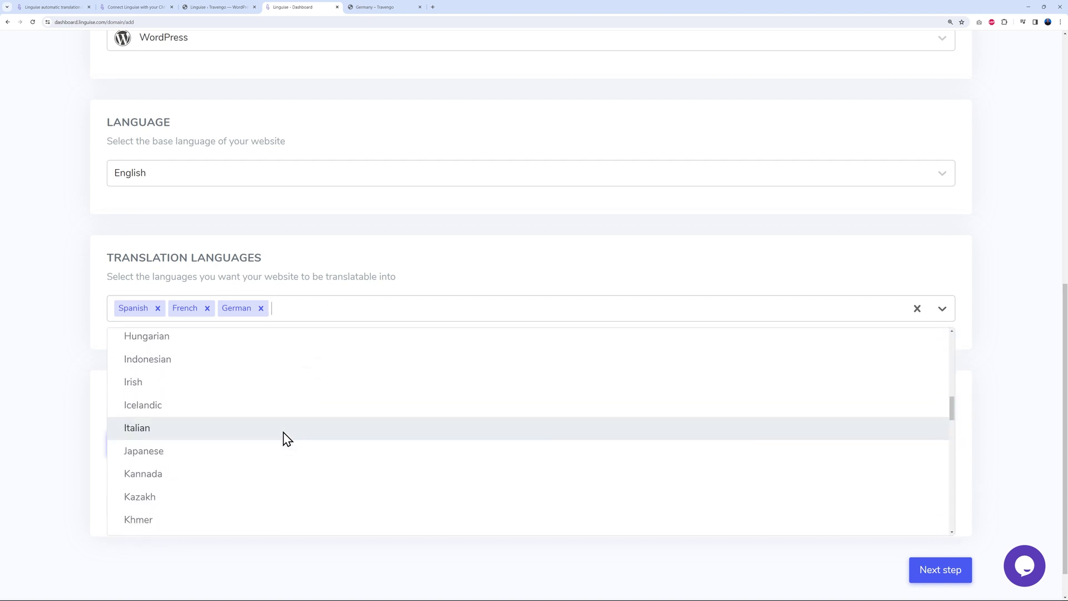
left_click(137, 427)
left_click(372, 317)
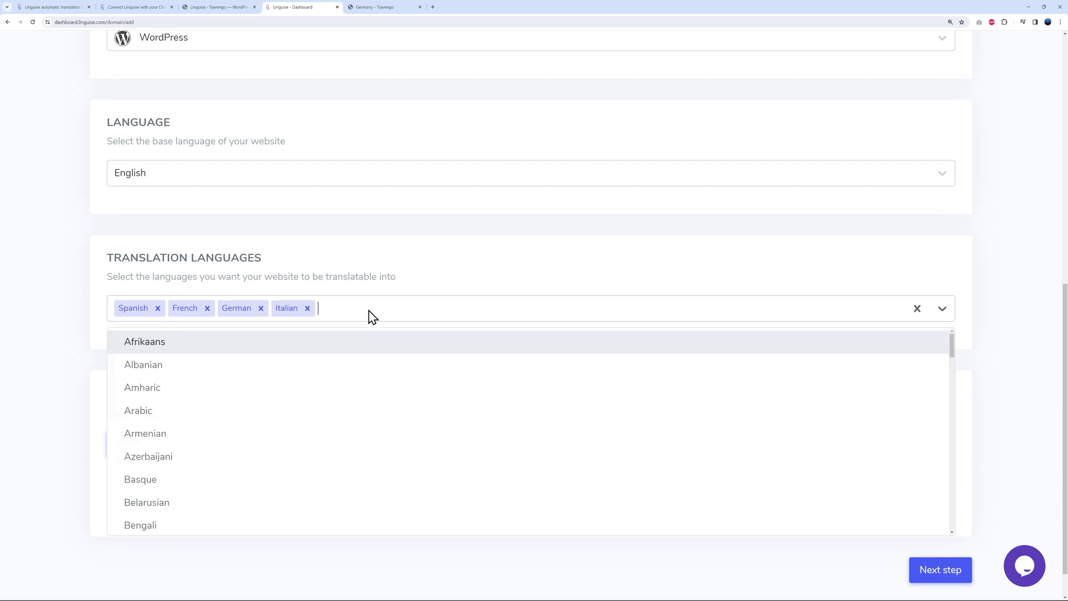
scroll(351, 434, "down", 10)
scroll(351, 434, "down", 10)
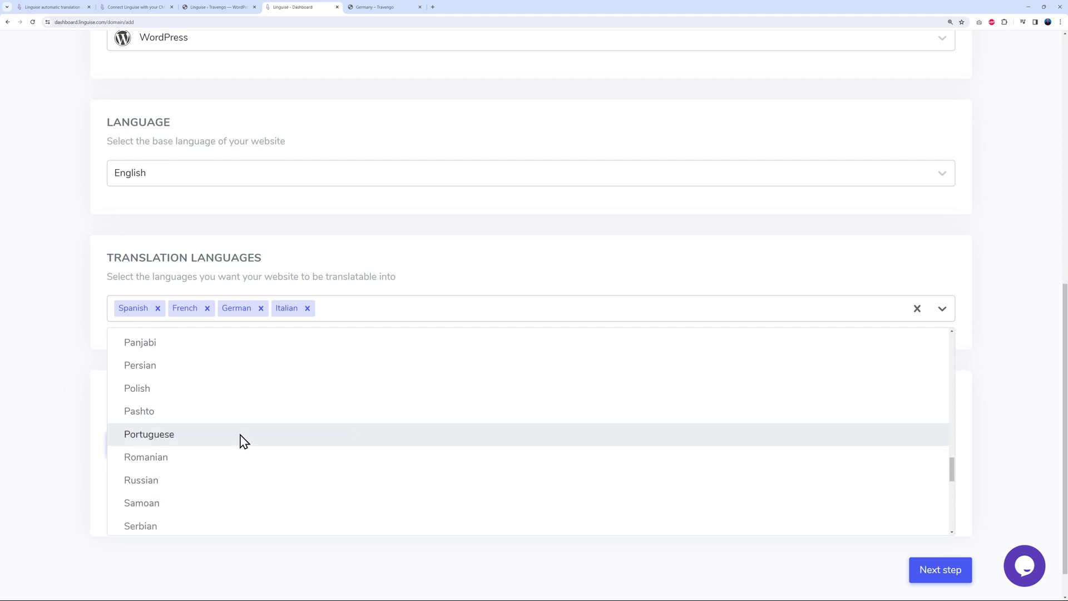
left_click(243, 440)
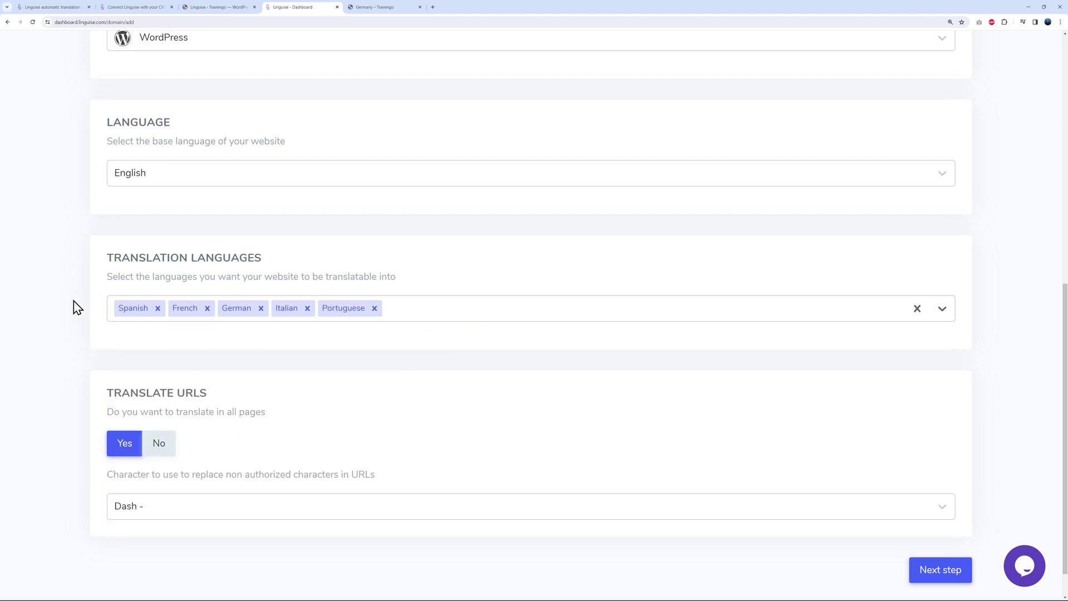
scroll(401, 350, "down", 1)
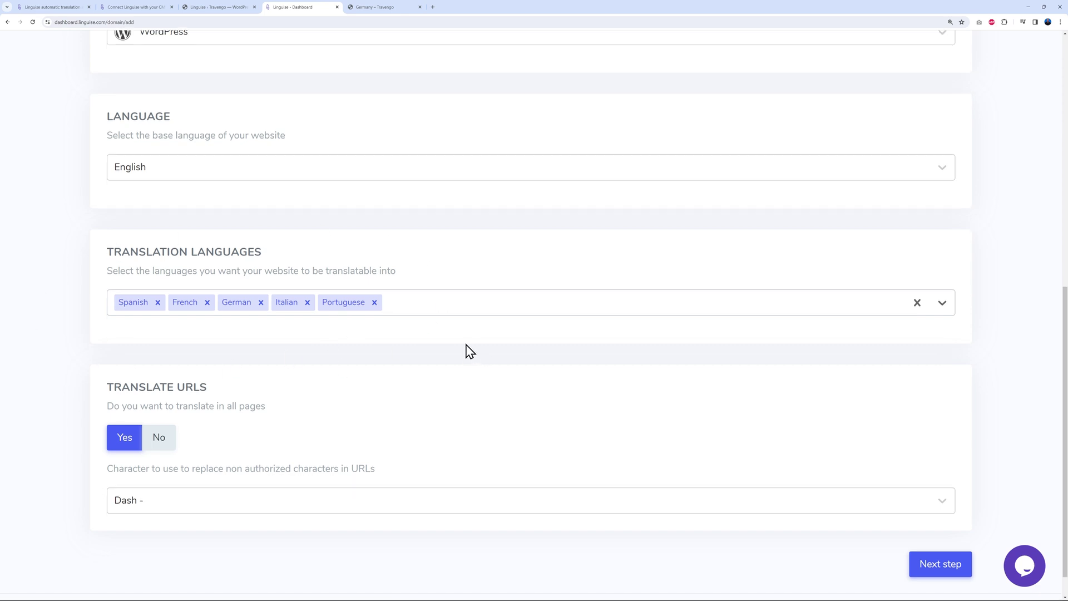
scroll(474, 346, "down", 1)
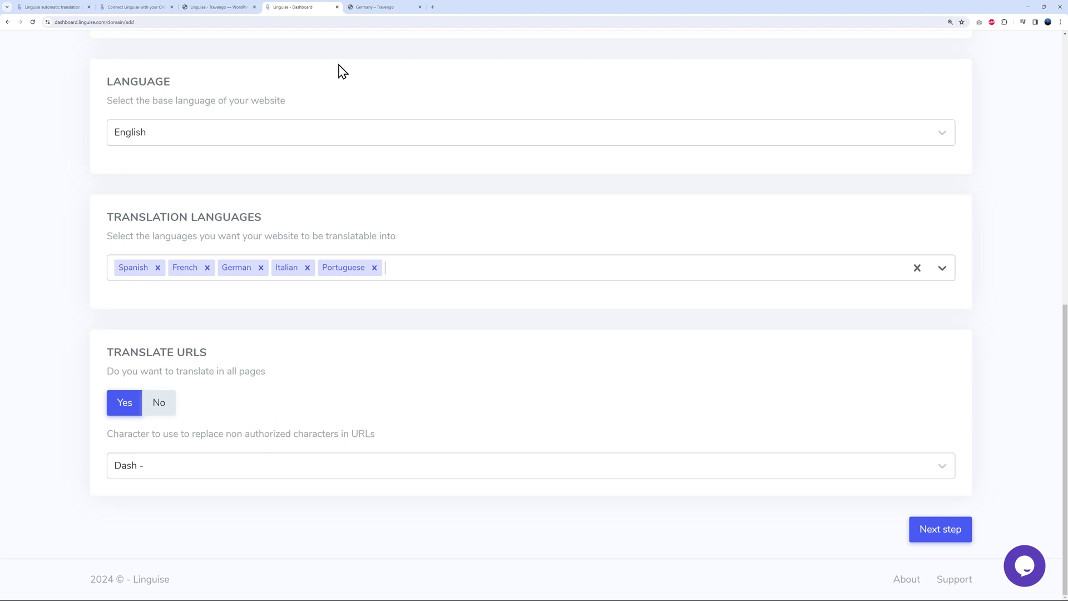
- After checking the Germany page, set Translate URLs to No and save the domain settings
left_click(367, 13)
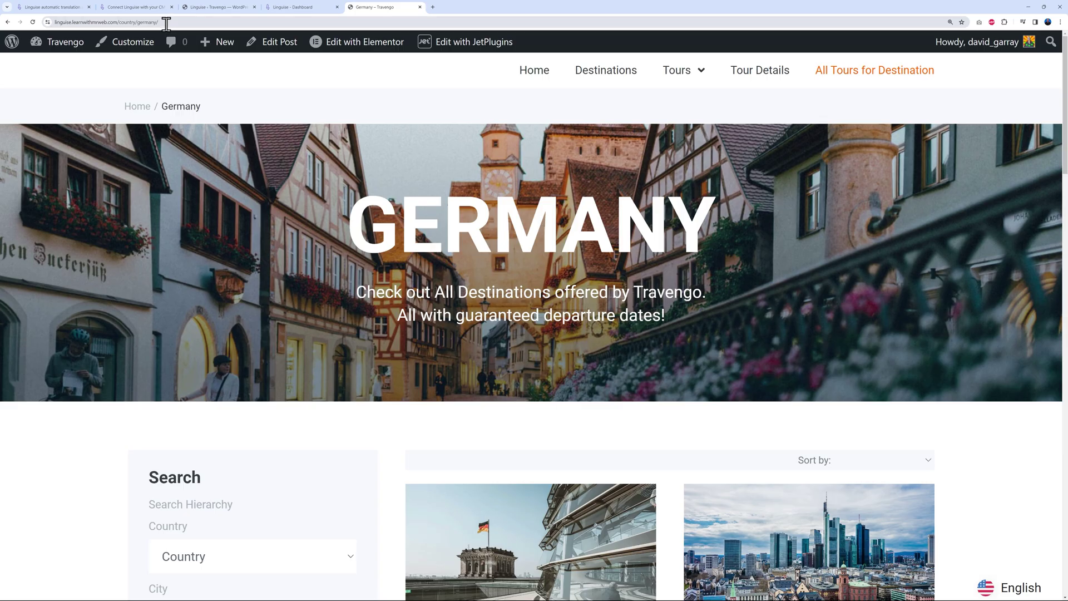
left_click(303, 10)
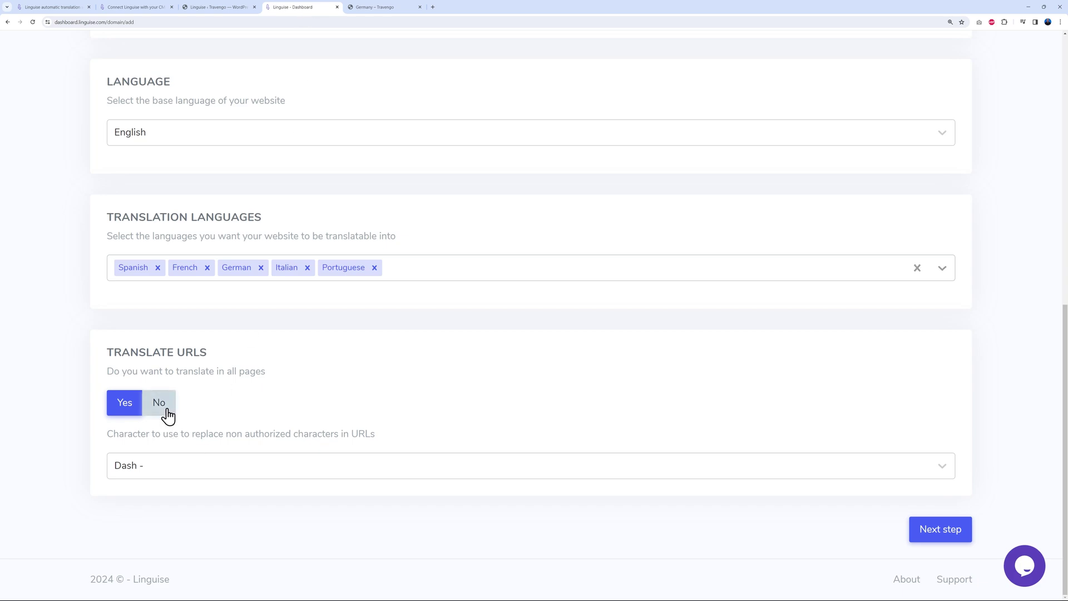
left_click(160, 404)
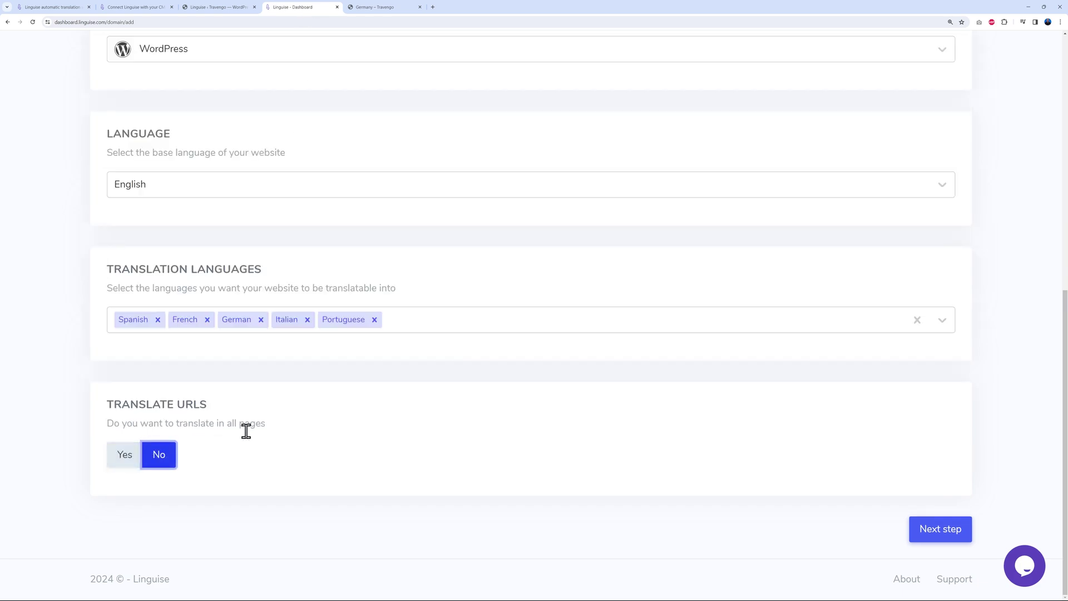
left_click(936, 534)
- Copy the domain's API key from Linguise and apply it in the WordPress Linguise settings
scroll(961, 322, "down", 15)
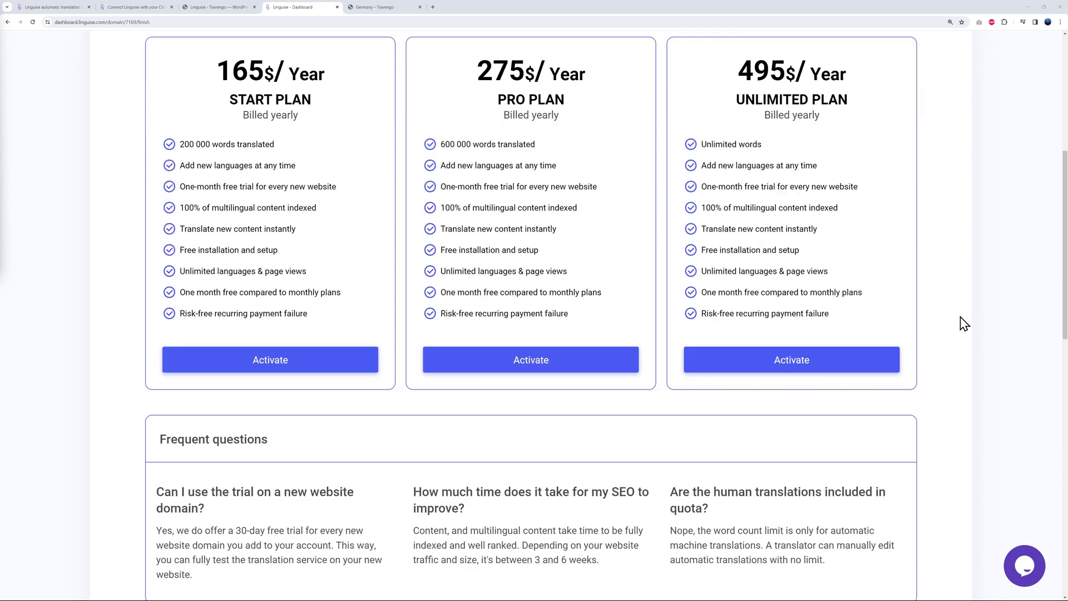
scroll(966, 323, "down", 1)
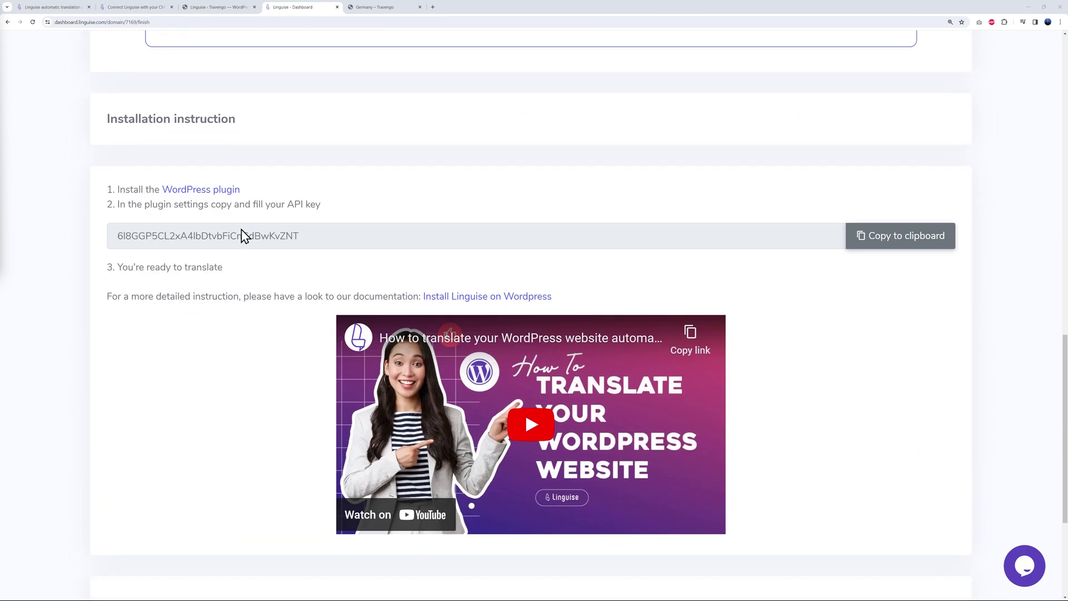
left_click(940, 244)
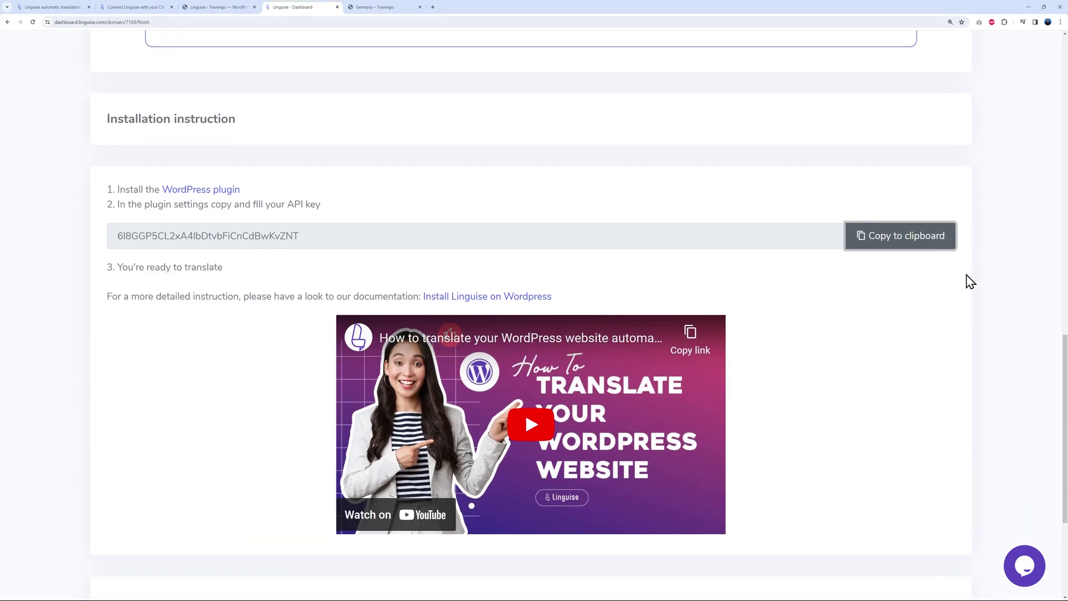
left_click(224, 7)
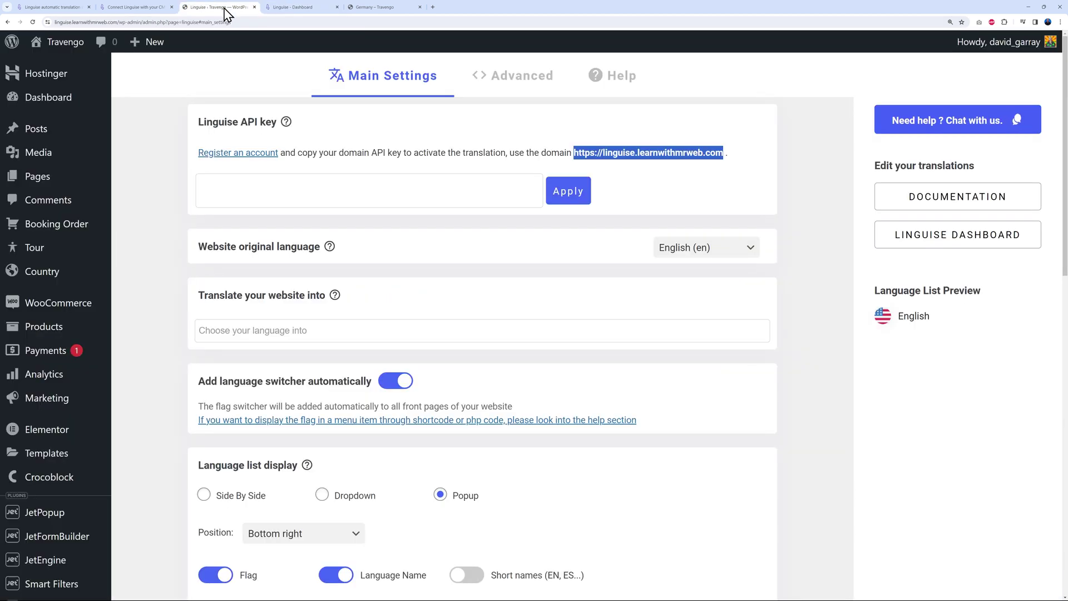
left_click(253, 191)
key("ctrl+v")
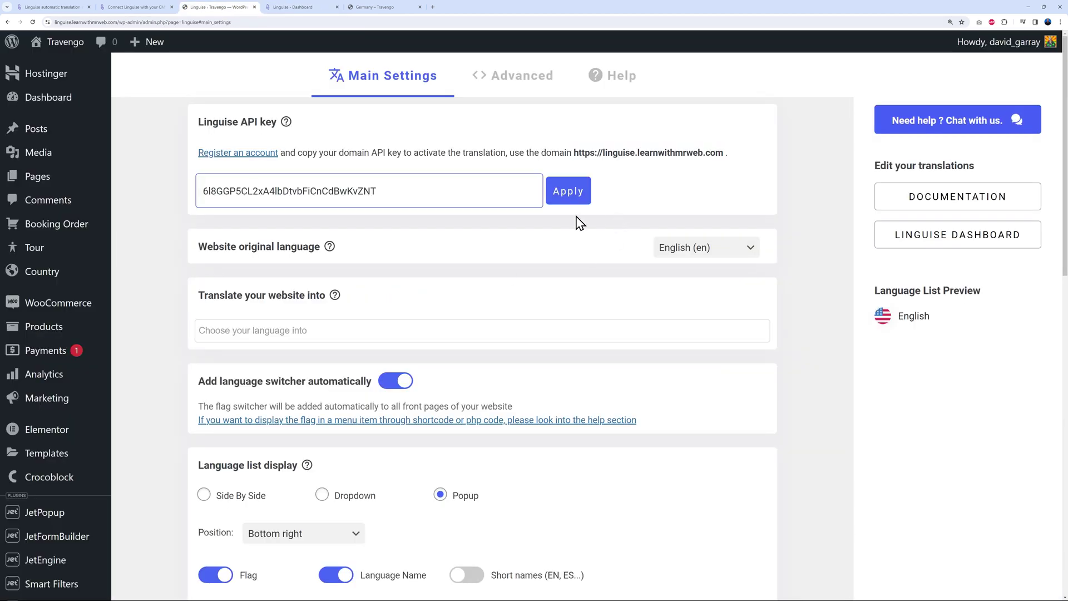
left_click(564, 193)
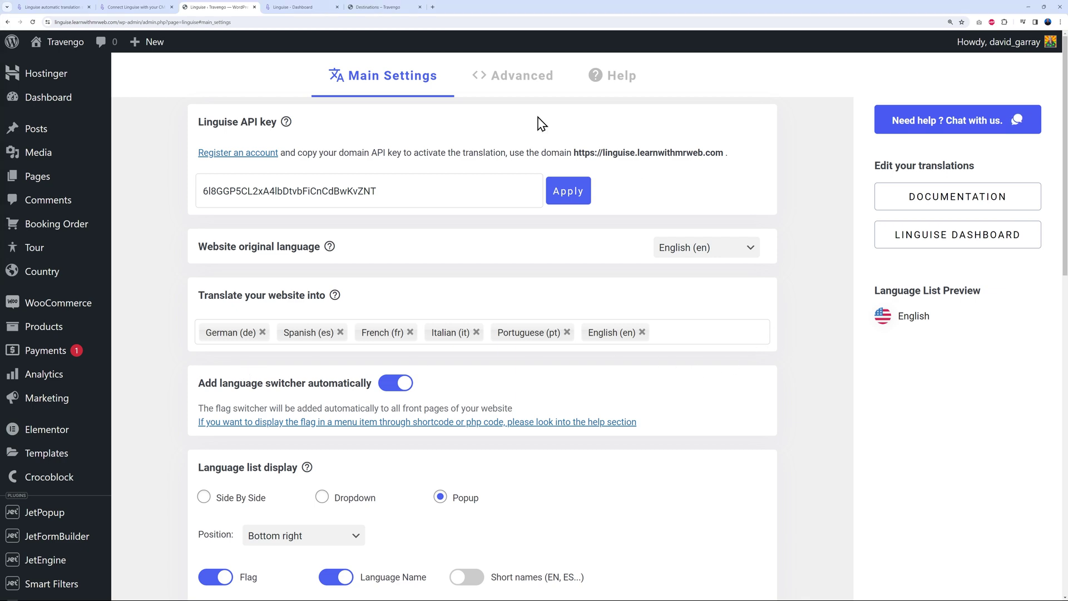
left_click(392, 7)
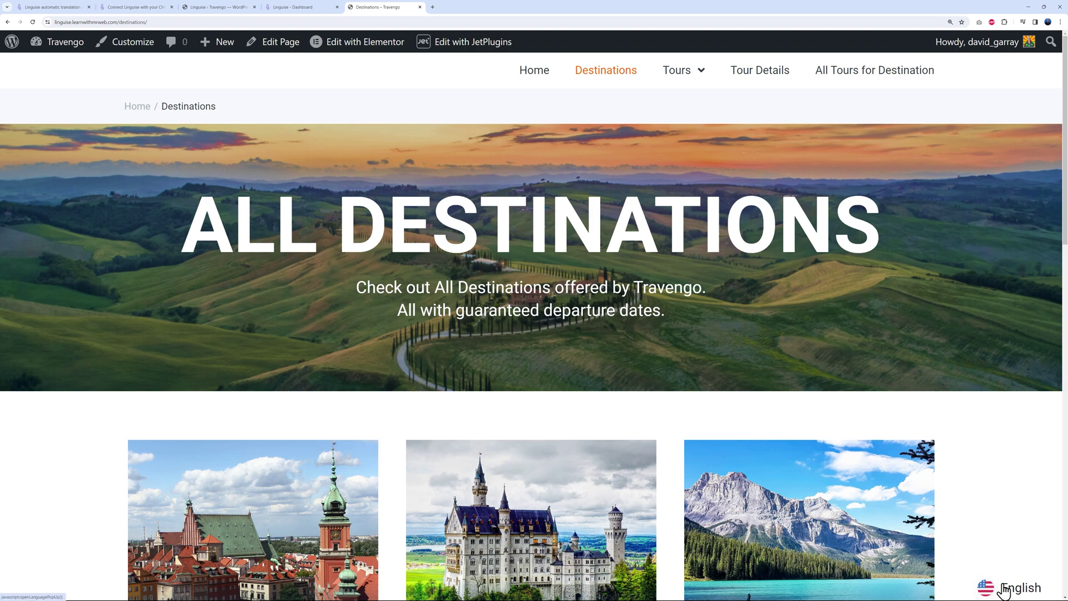
- Scroll to the Germany listing and open the Wonderful Germany tour page
scroll(995, 312, "down", 3)
scroll(981, 316, "down", 1)
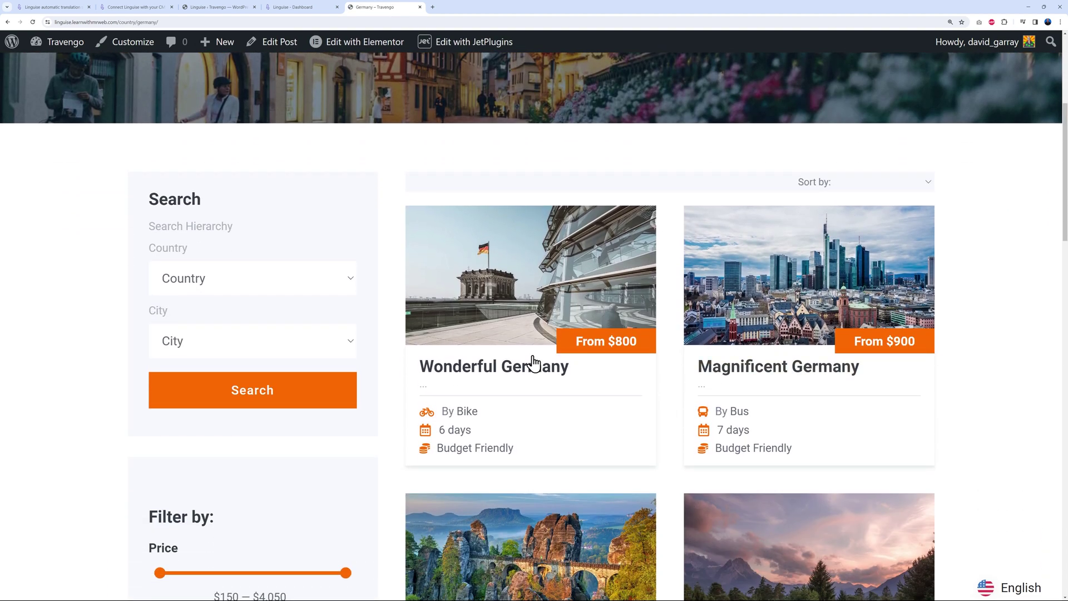
left_click(511, 376)
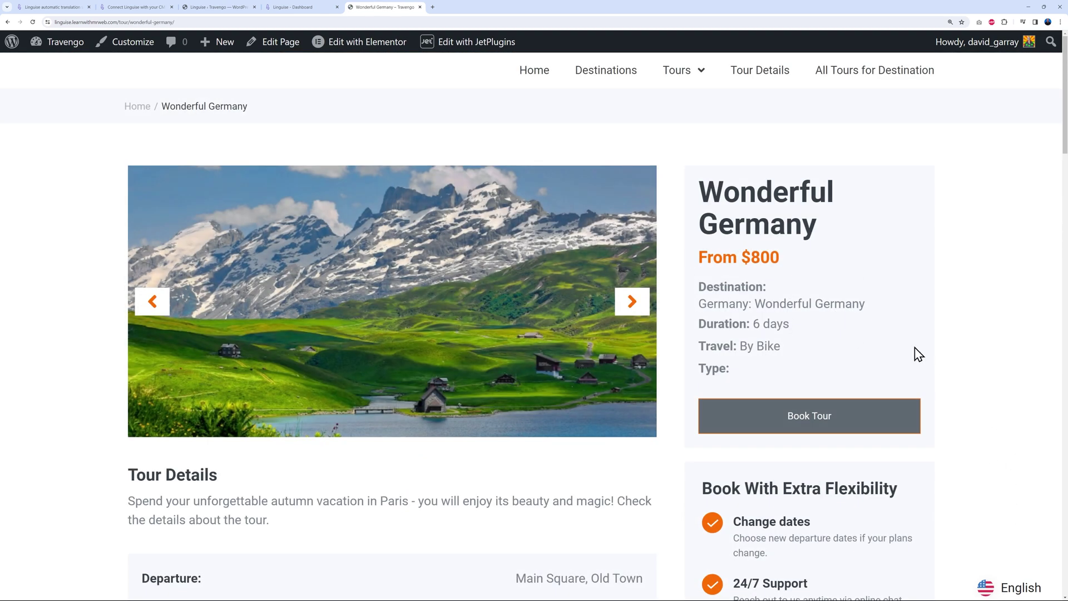
scroll(976, 333, "down", 2)
scroll(999, 336, "up", 2)
- Switch the tour page to Italian using the bottom-right language popup, then reopen the popup
left_click(1012, 588)
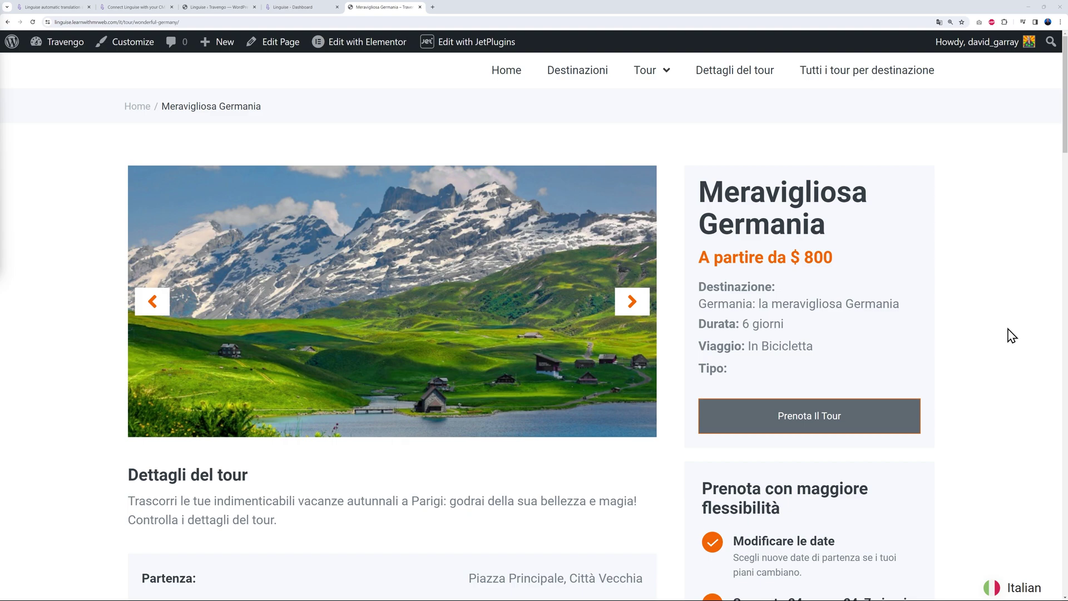
scroll(1011, 336, "down", 6)
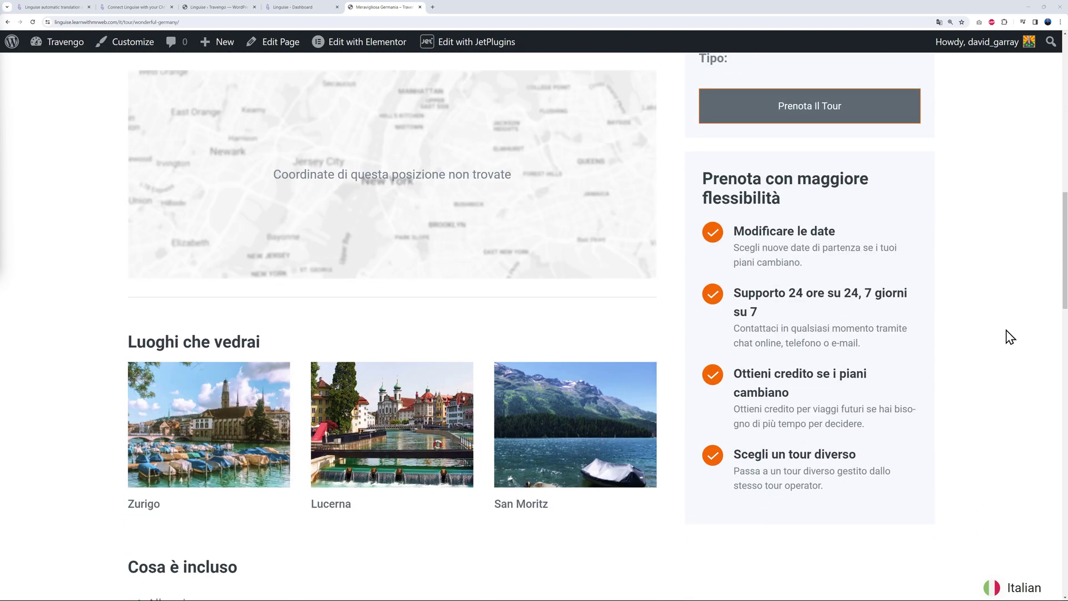
scroll(1010, 337, "down", 7)
scroll(1011, 337, "up", 18)
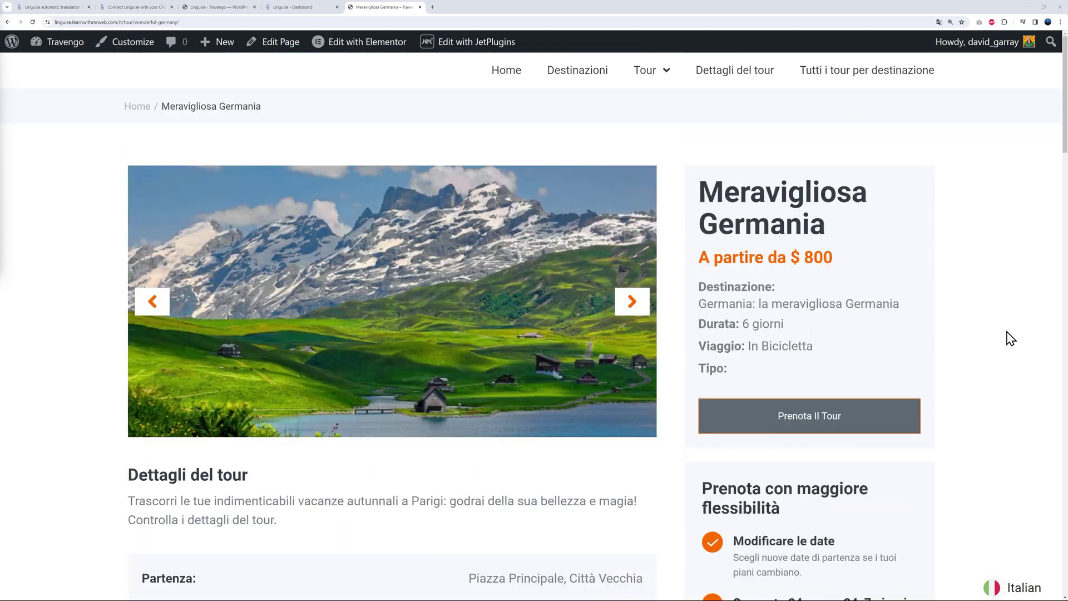
left_click(1017, 590)
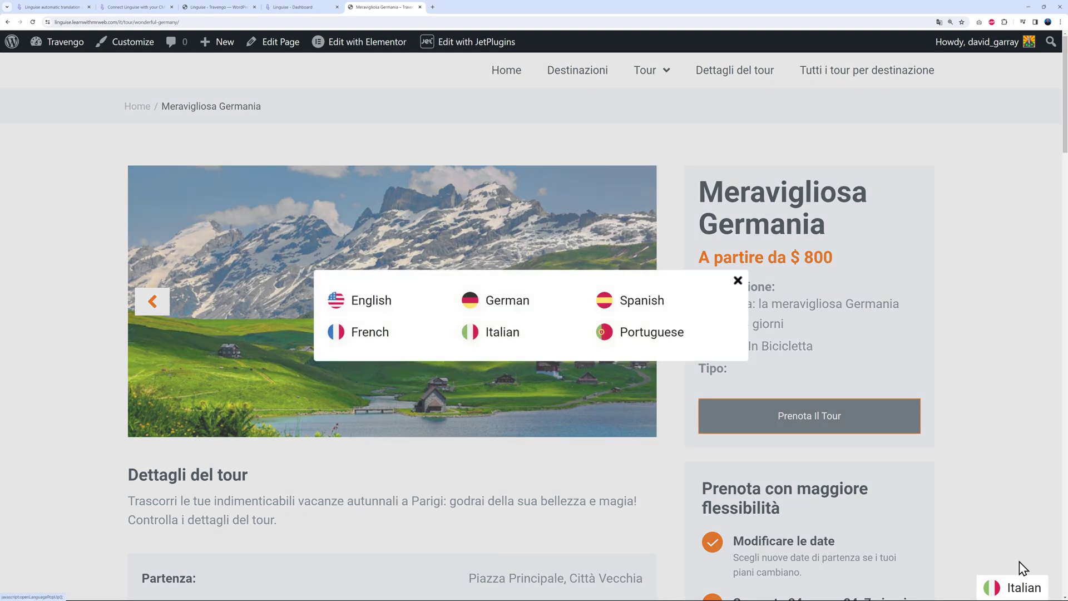
- Switch the Wonderful Germany page to French, Merveilleuse Allemagne, and scroll through it
left_click(372, 335)
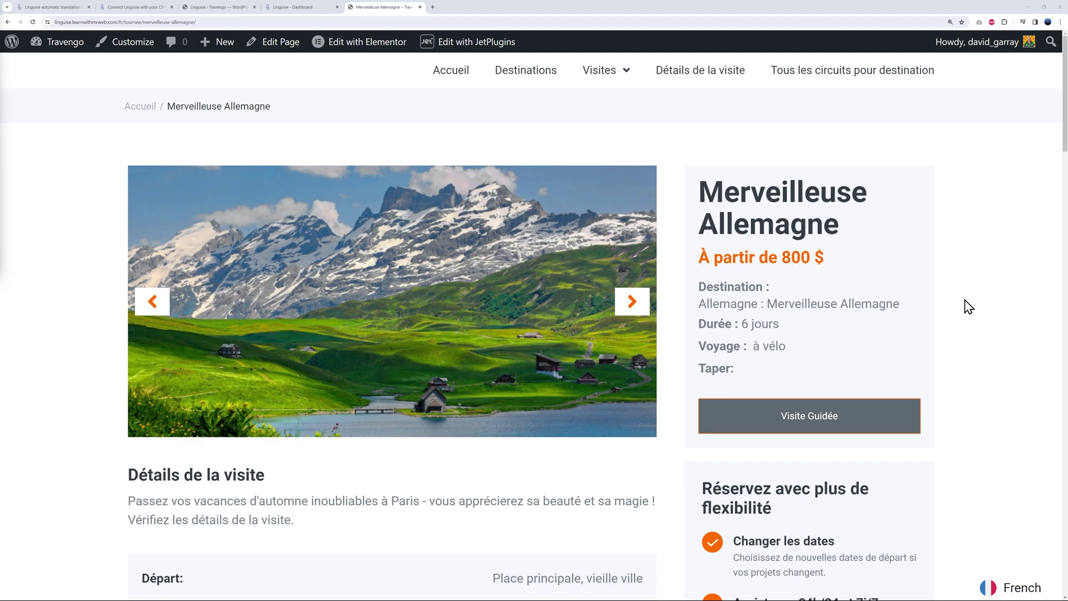
scroll(963, 300, "down", 5)
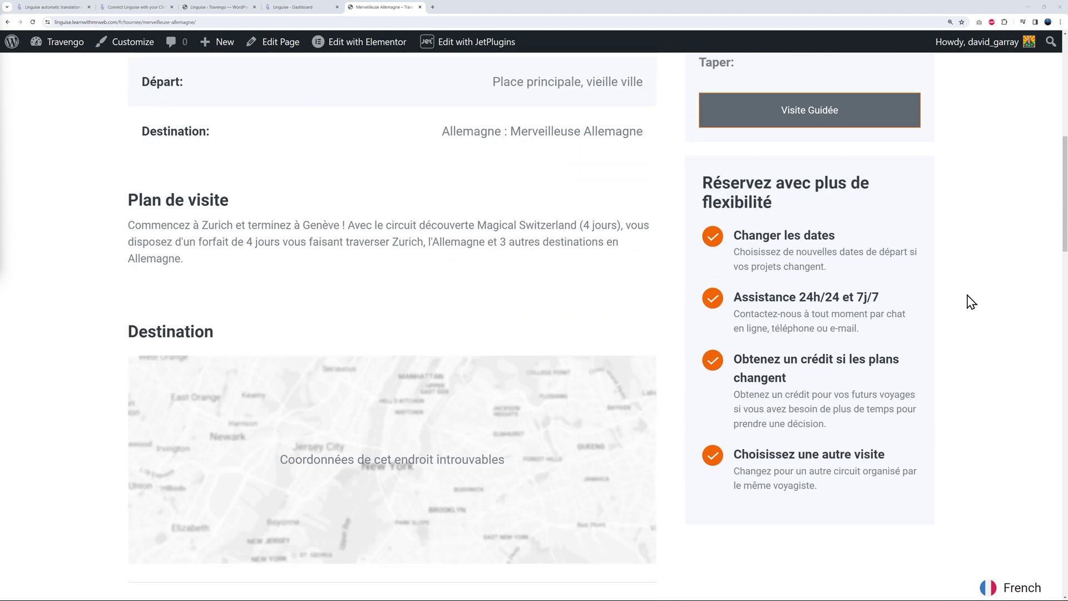
scroll(972, 302, "down", 5)
scroll(971, 301, "up", 8)
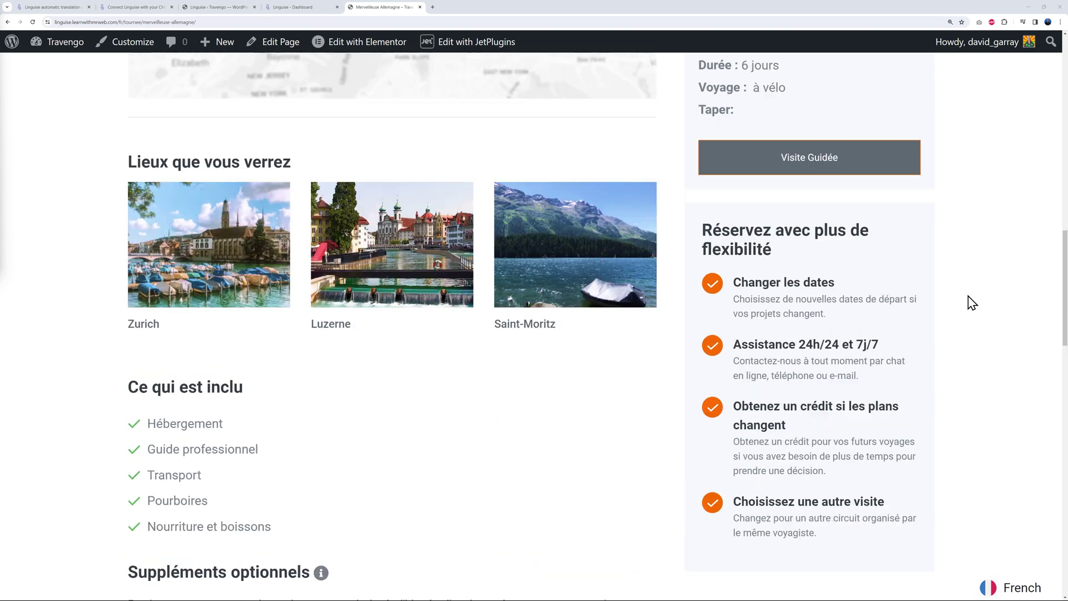
scroll(971, 302, "up", 8)
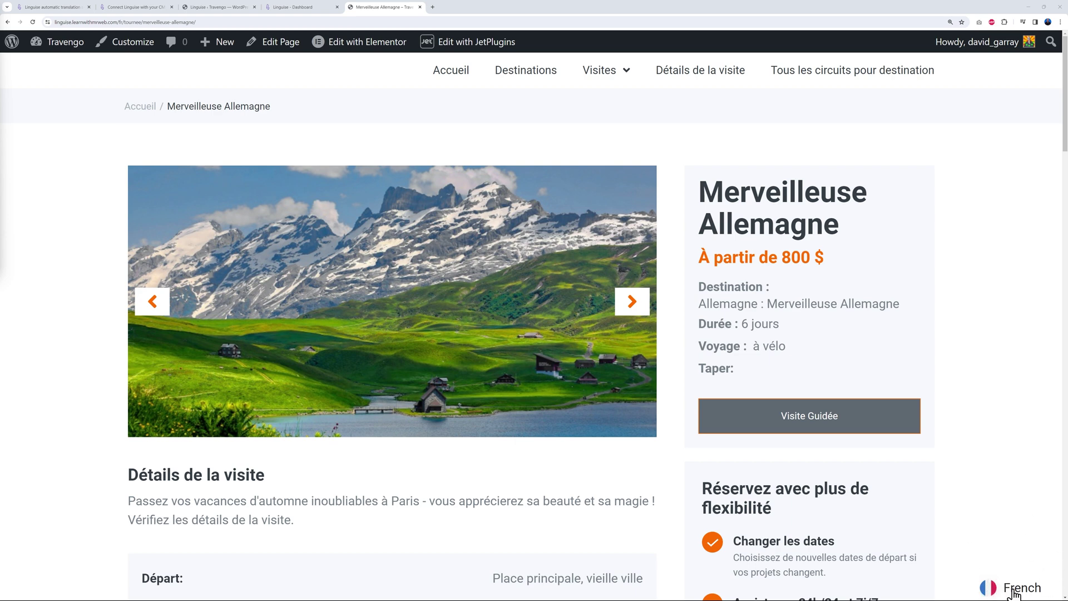
- Compare the Linguise settings with the French page's current popup language switcher
left_click(219, 7)
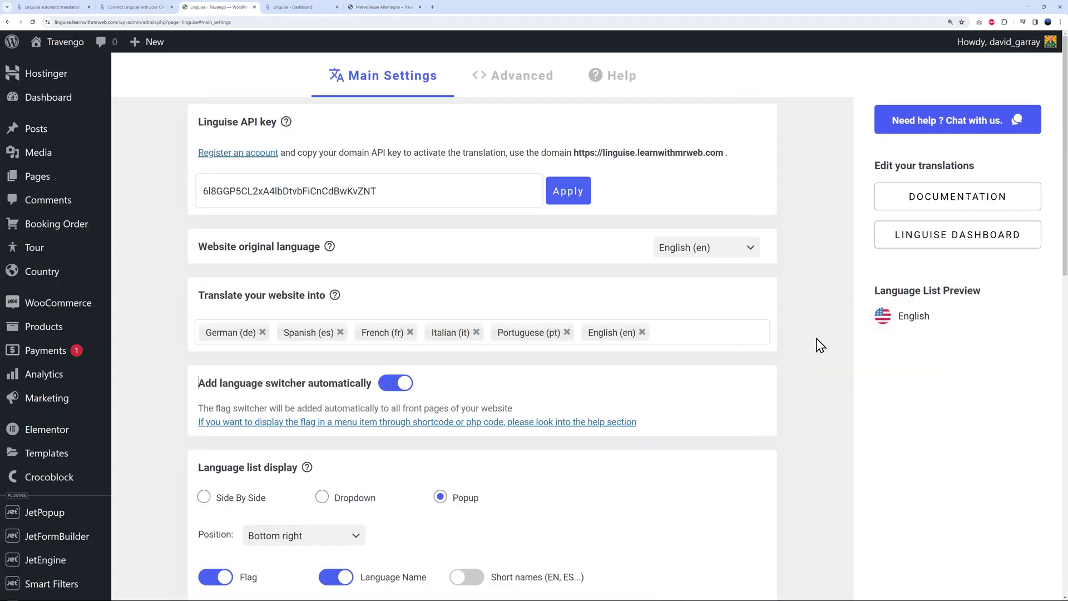
scroll(813, 334, "down", 2)
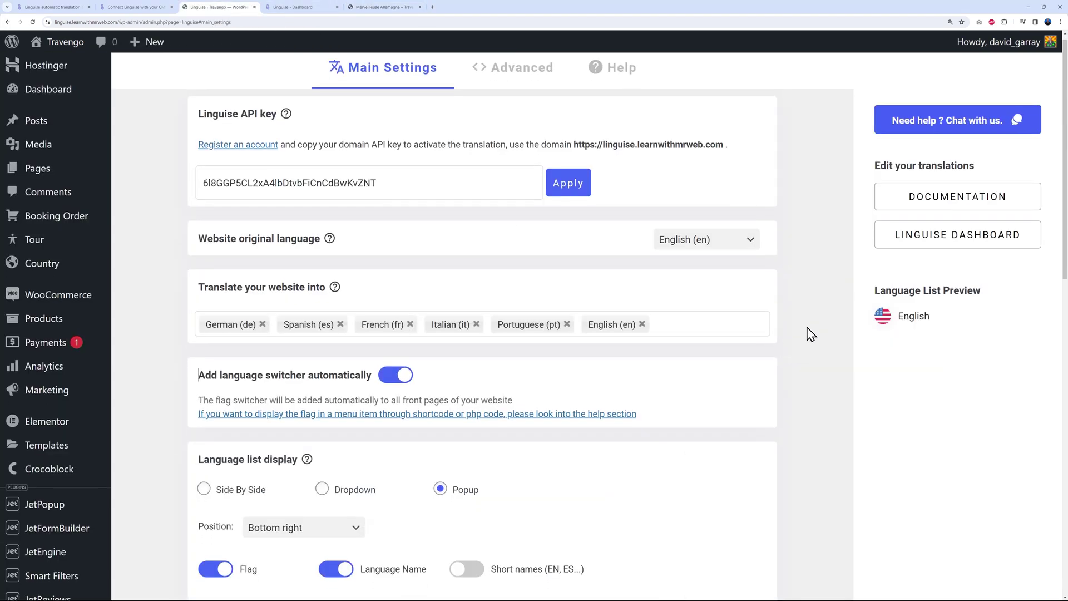
scroll(811, 334, "down", 3)
mouse_move(242, 168)
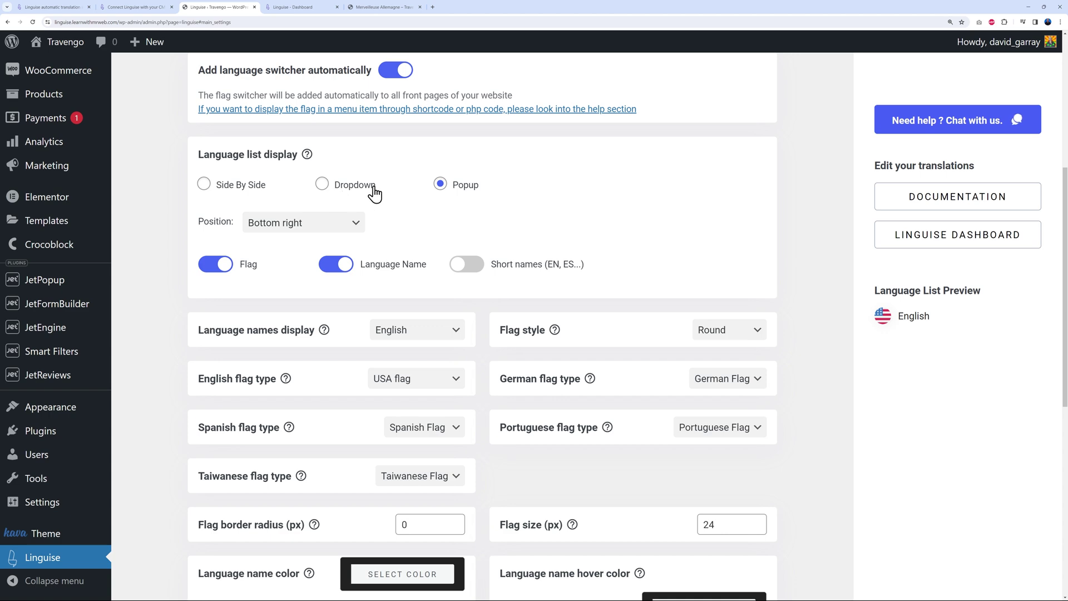
left_click(383, 7)
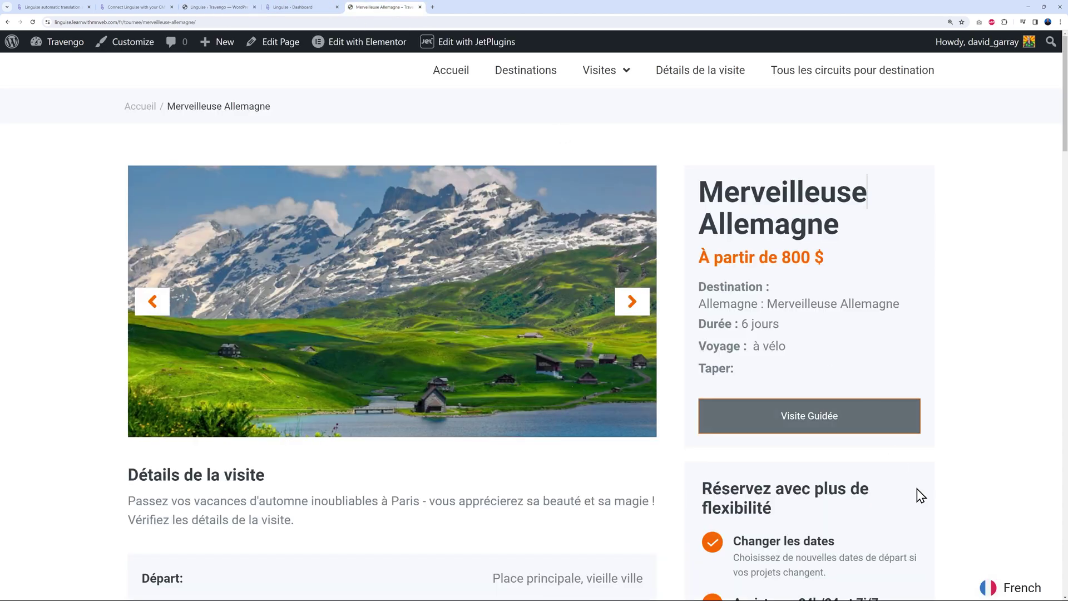
left_click(1021, 591)
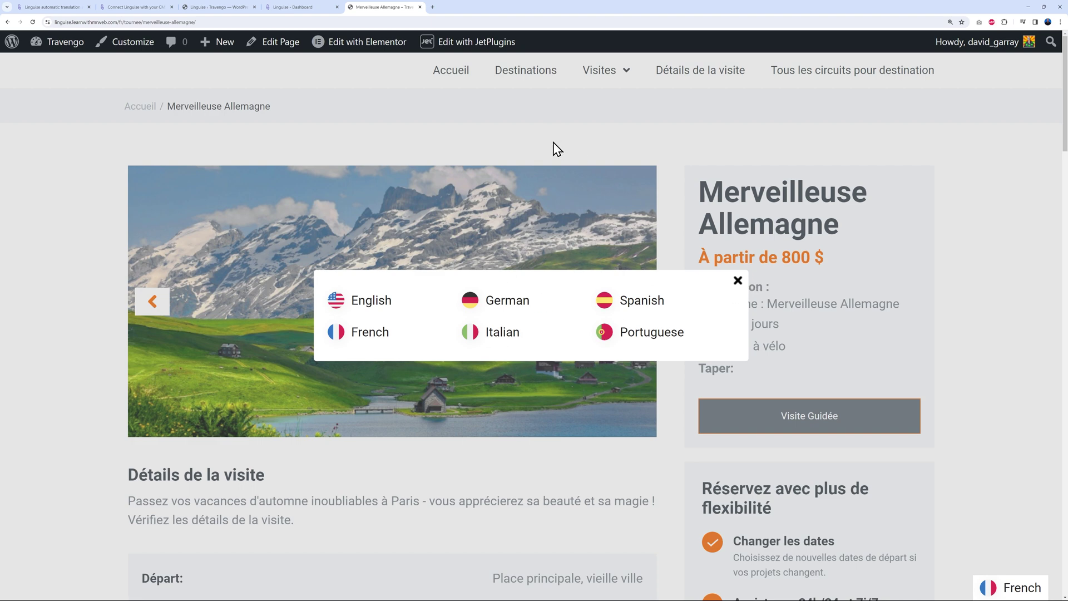
left_click(213, 12)
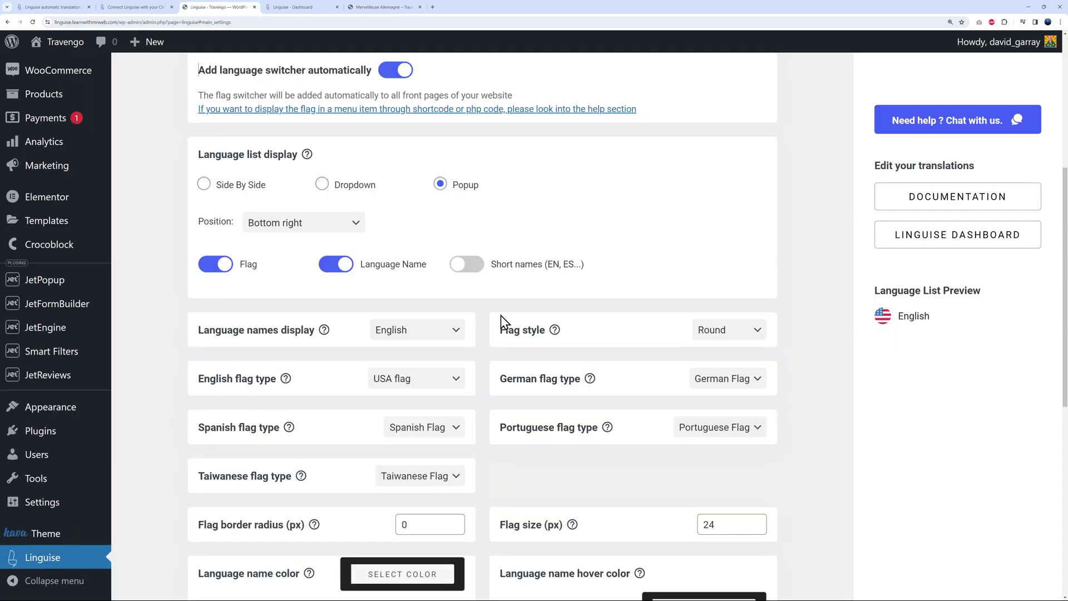
- Set Language list display to Side By Side and save the Linguise settings
left_click(204, 185)
scroll(786, 405, "down", 7)
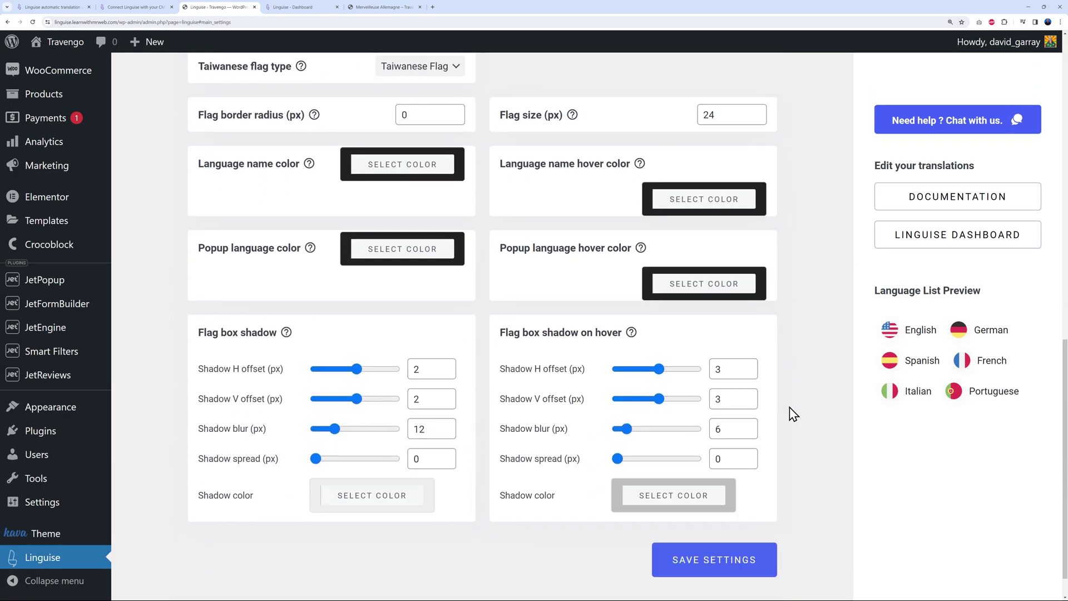
scroll(793, 415, "down", 1)
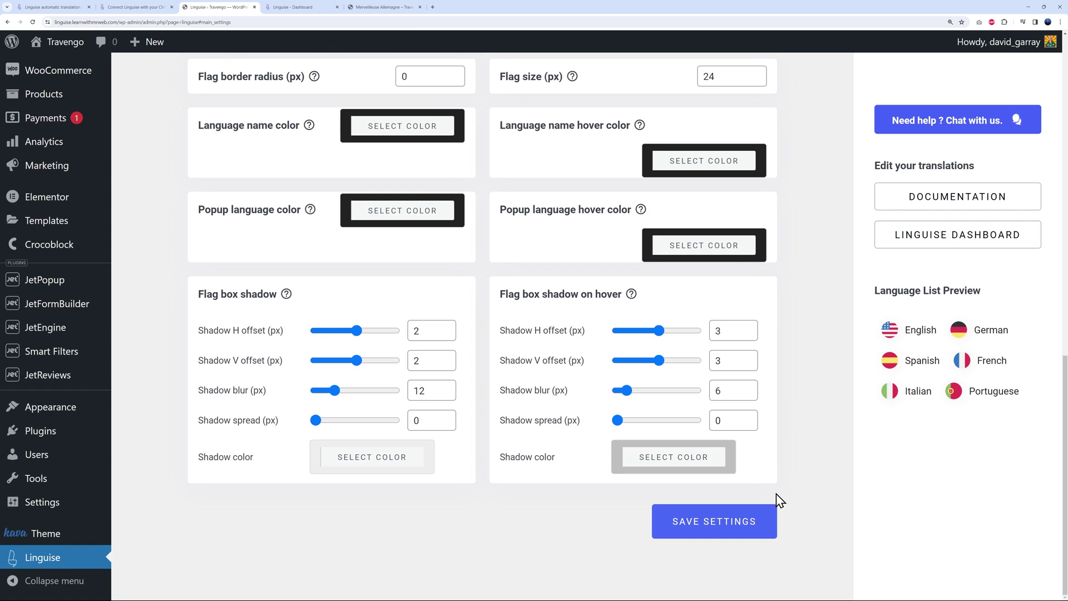
left_click(729, 529)
left_click(383, 7)
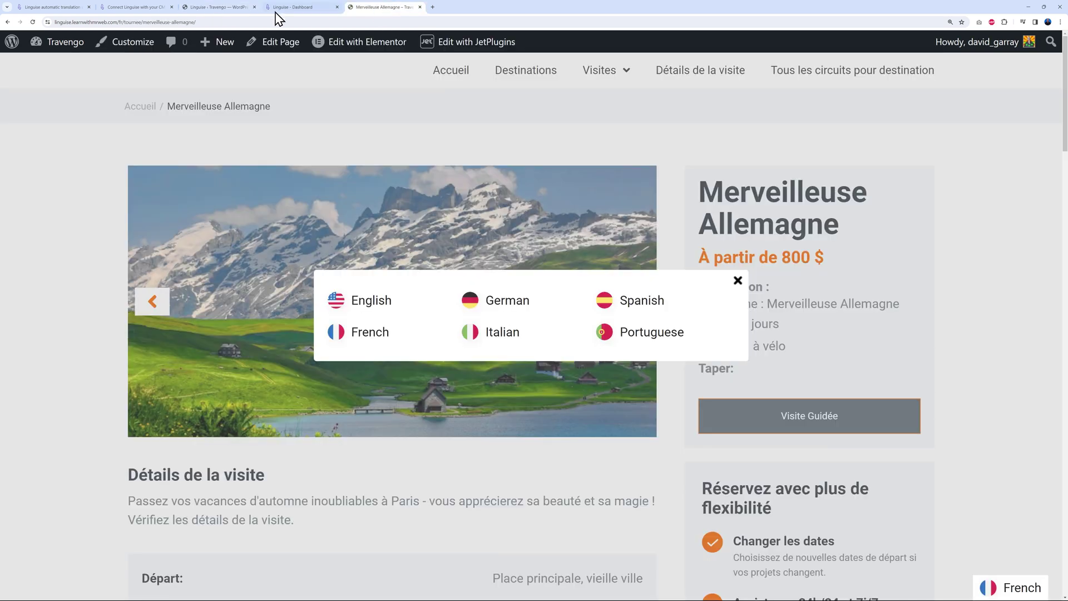
- Reload the tour page to see the six languages side by side, then return to Linguise
left_click(33, 22)
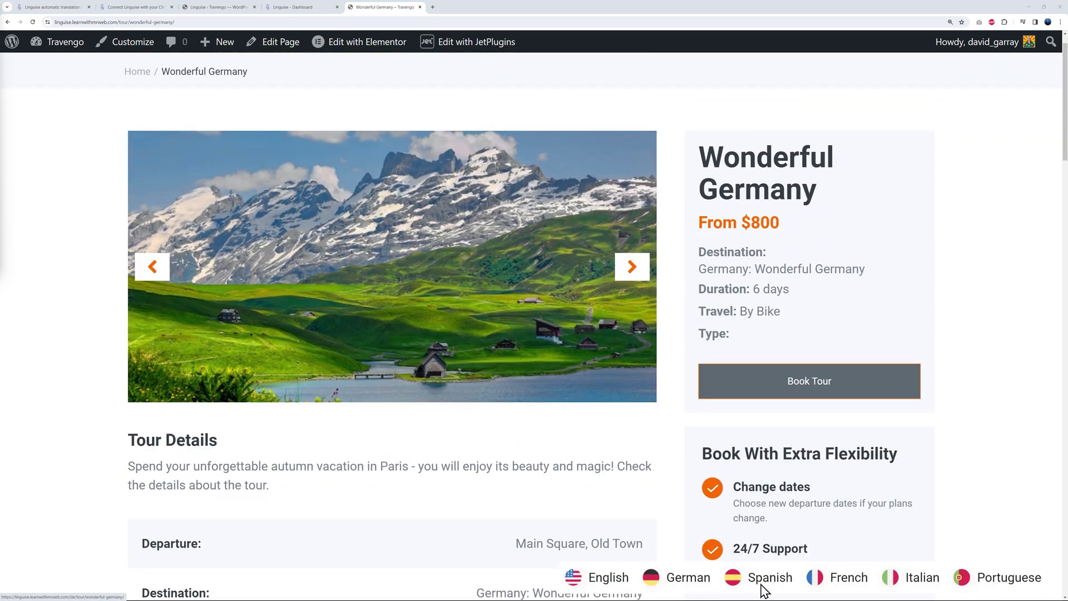
left_click(228, 8)
- Switch Language list display back to Popup, leaving the position at Bottom right
scroll(758, 405, "down", 3)
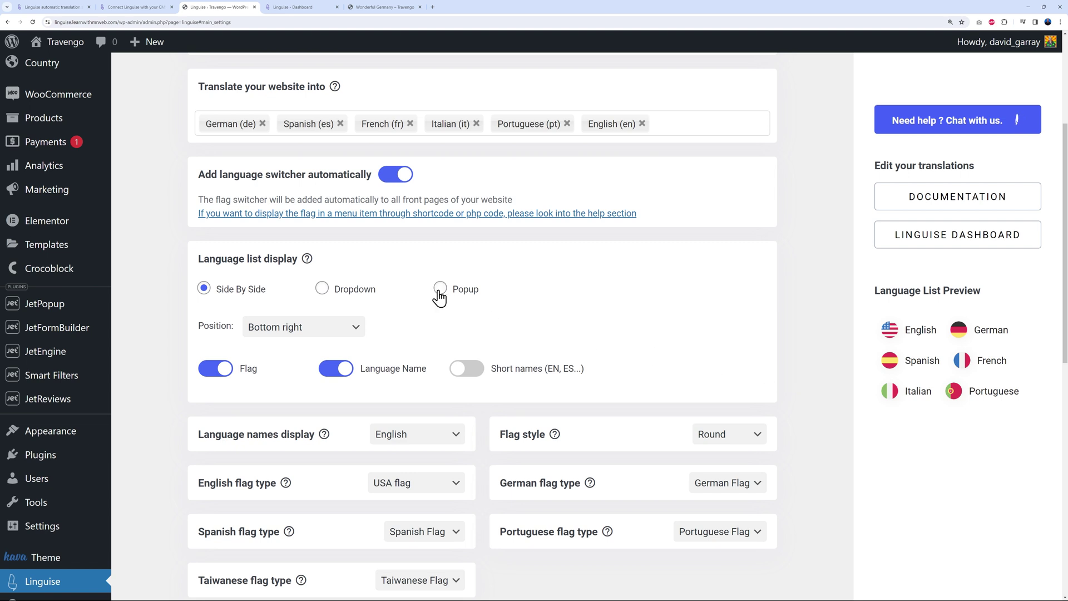
left_click(439, 287)
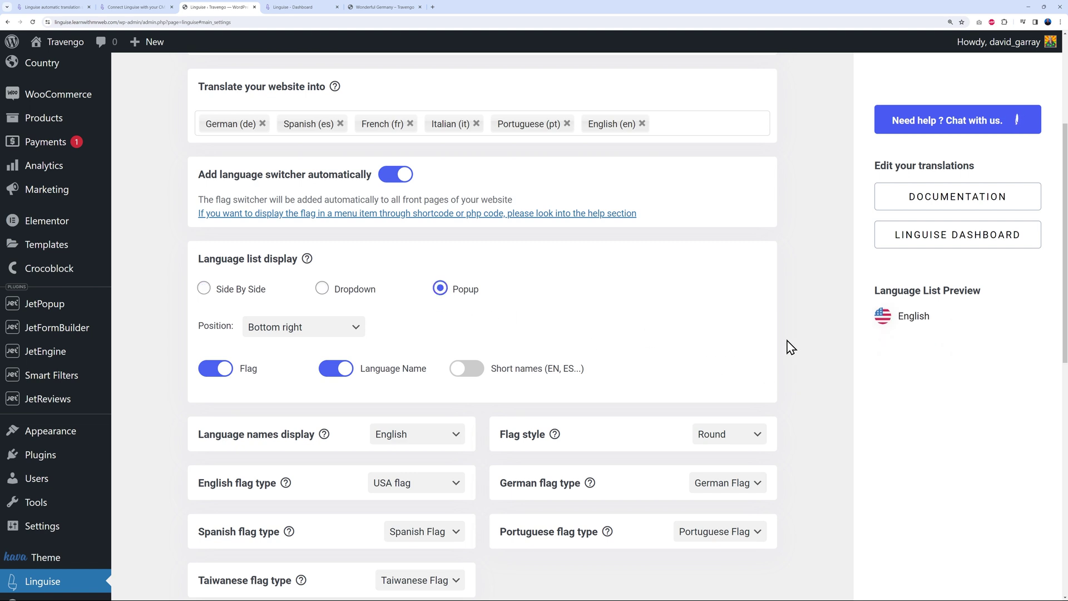
left_click(357, 330)
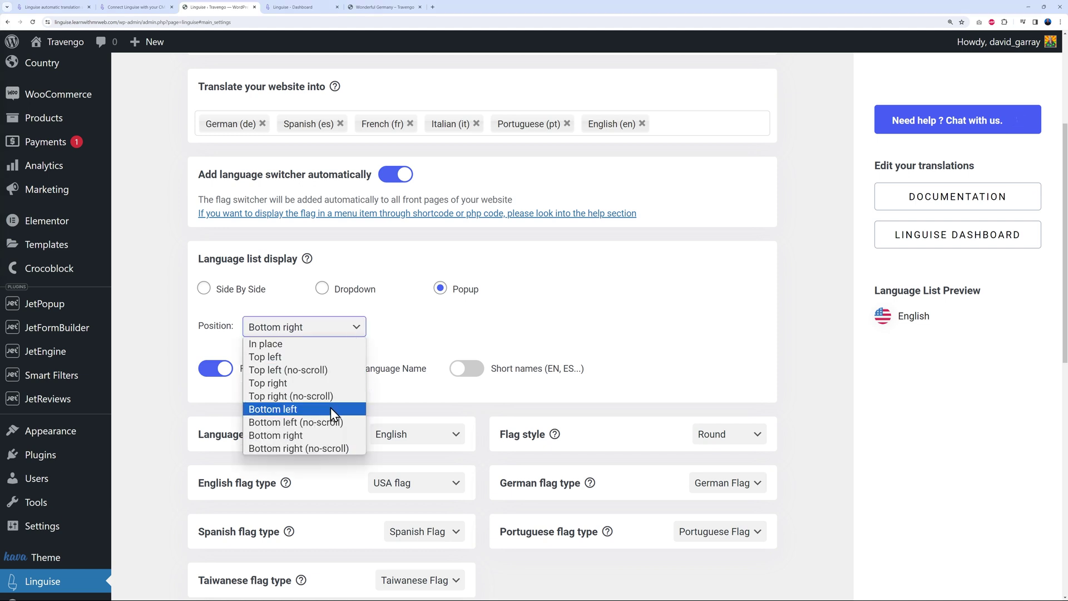
left_click(538, 341)
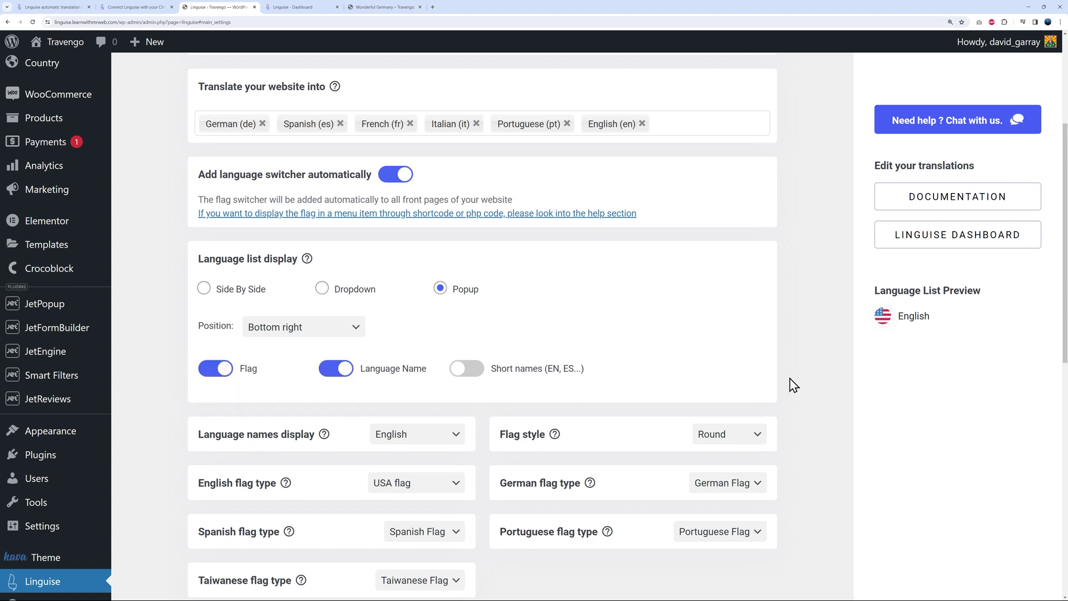
scroll(799, 381, "down", 1)
- Set the Linguise flag style to Round
scroll(799, 380, "down", 5)
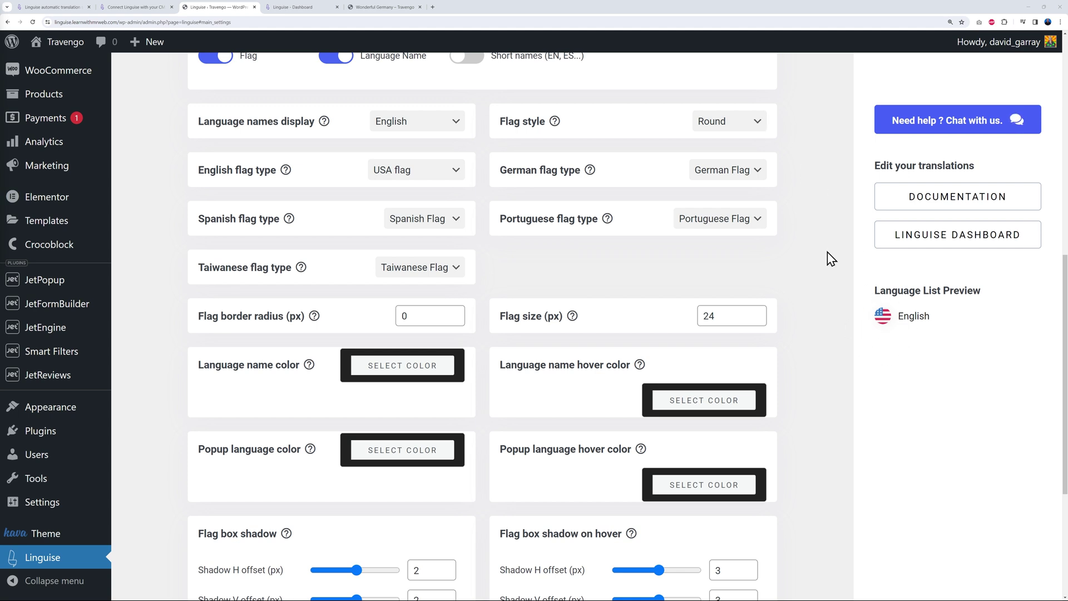
left_click(749, 133)
left_click(734, 153)
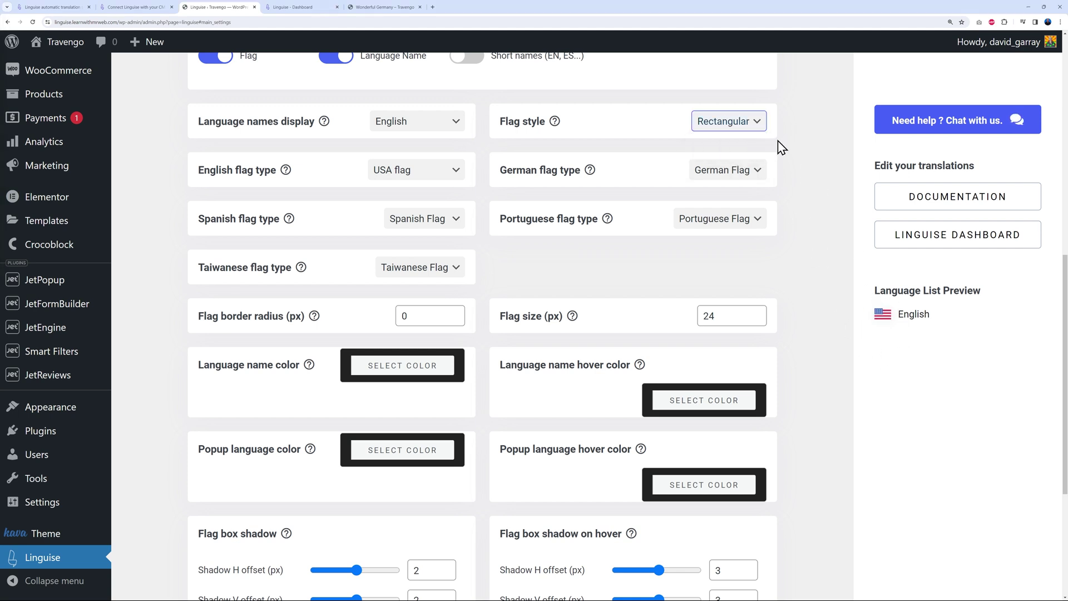
left_click(758, 134)
left_click(747, 139)
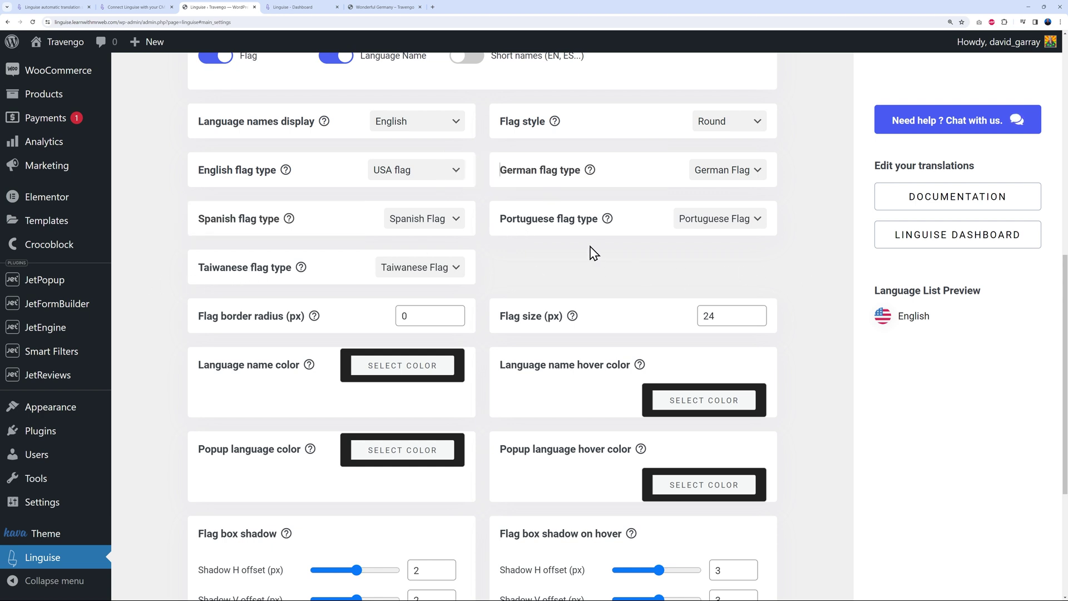
- Check the English, German, Portuguese, Spanish and Taiwanese flag choices, keeping each default flag
left_click(447, 171)
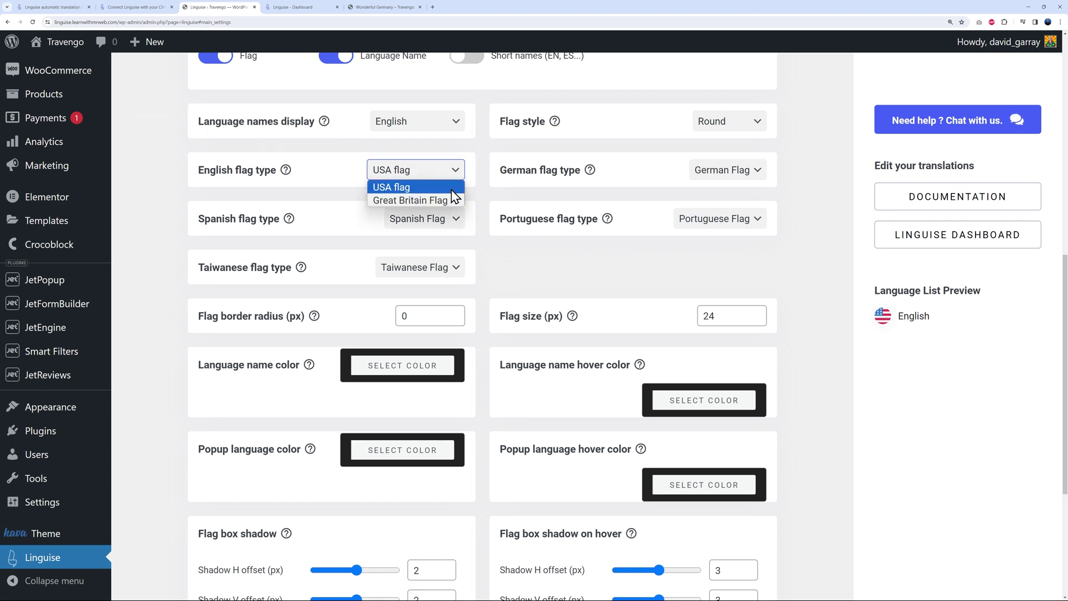
left_click(500, 217)
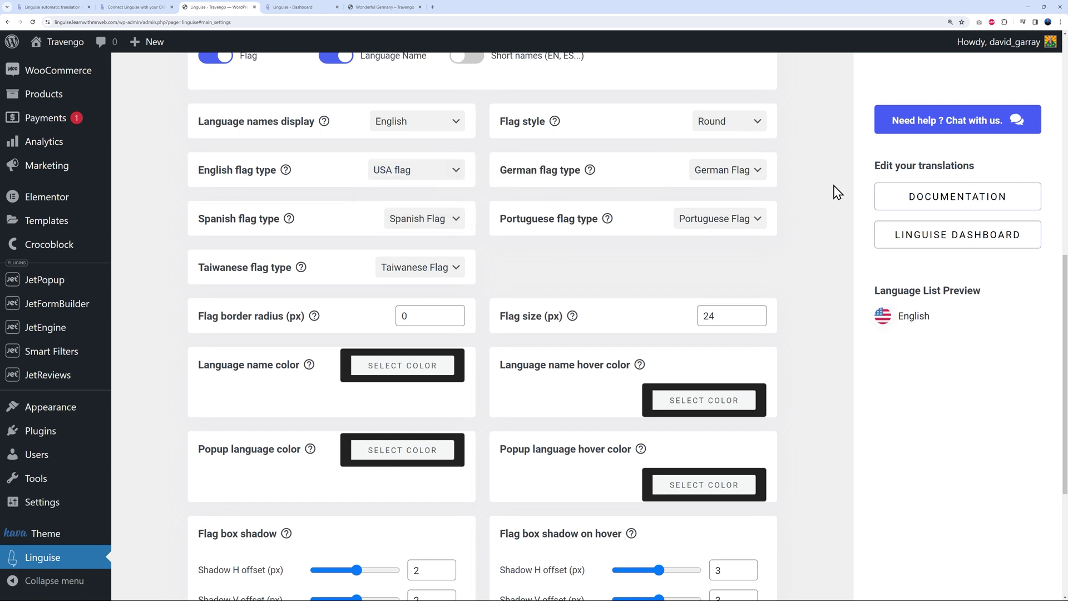
left_click(763, 176)
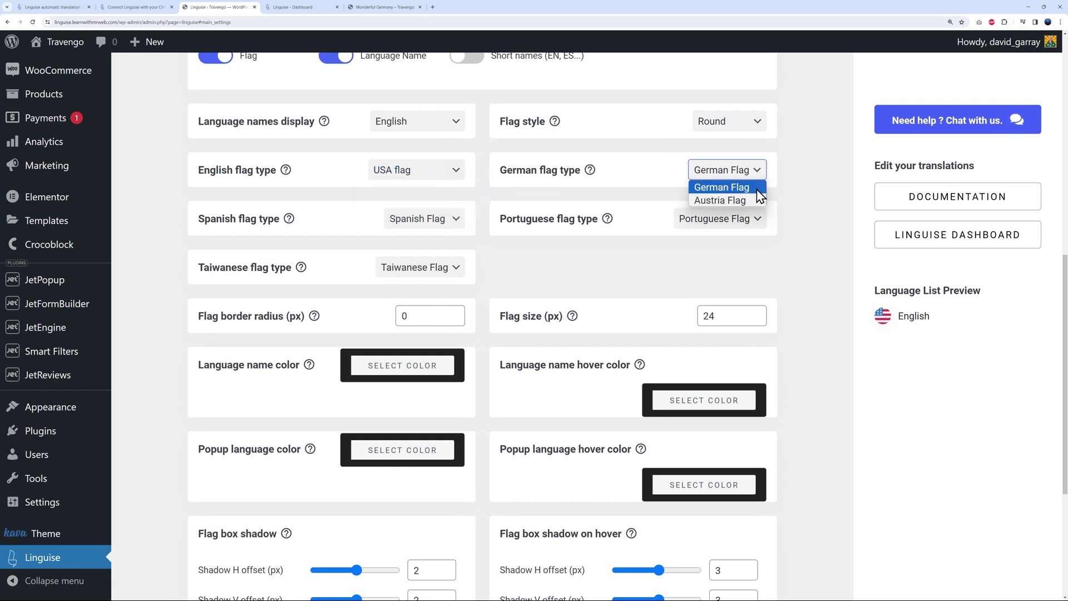
left_click(791, 221)
left_click(760, 220)
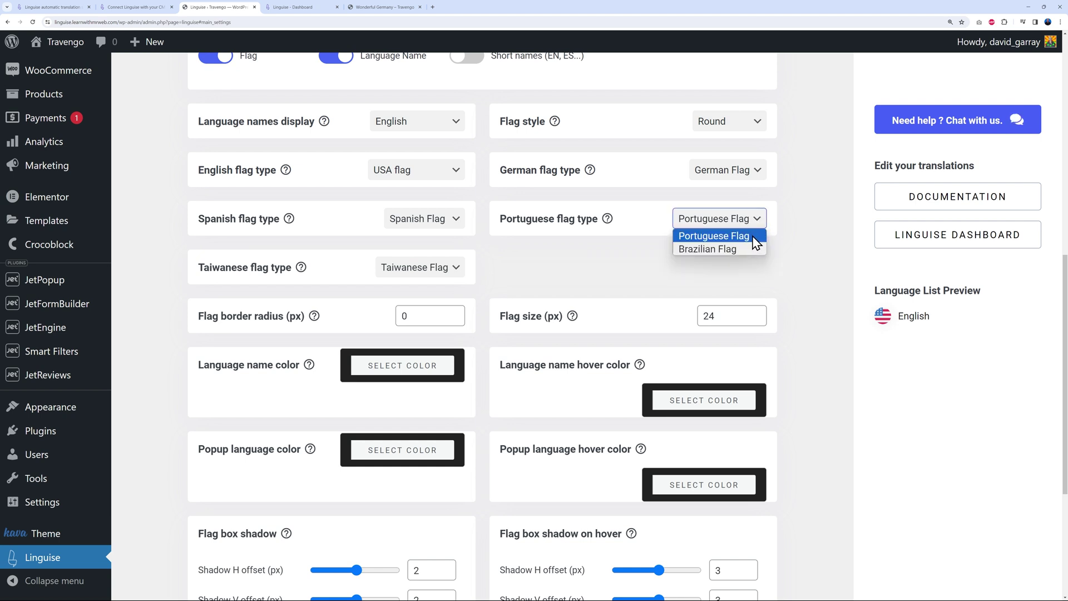
left_click(769, 264)
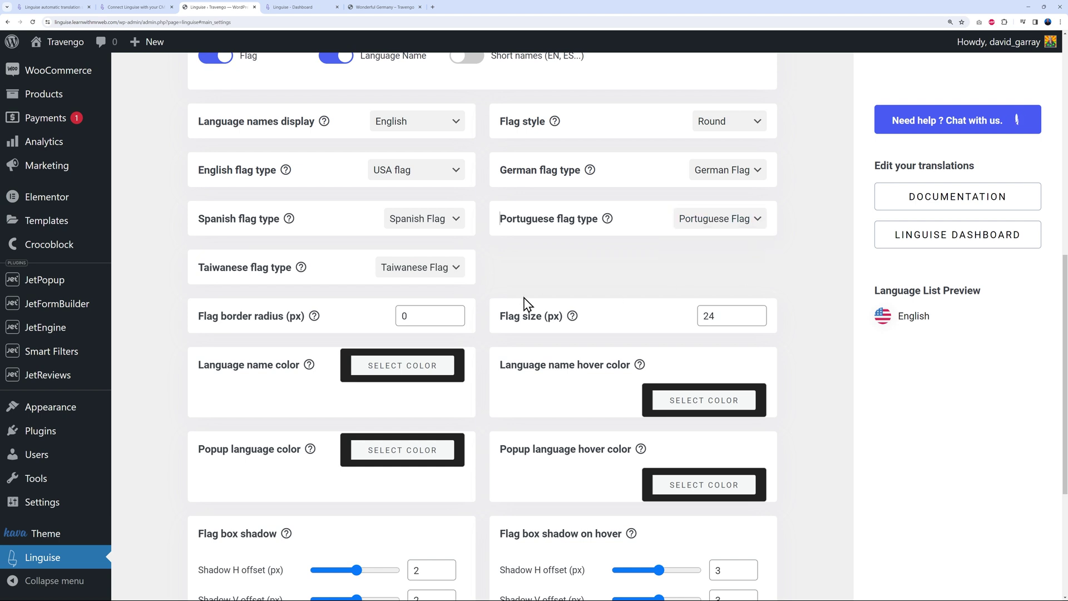
left_click(457, 223)
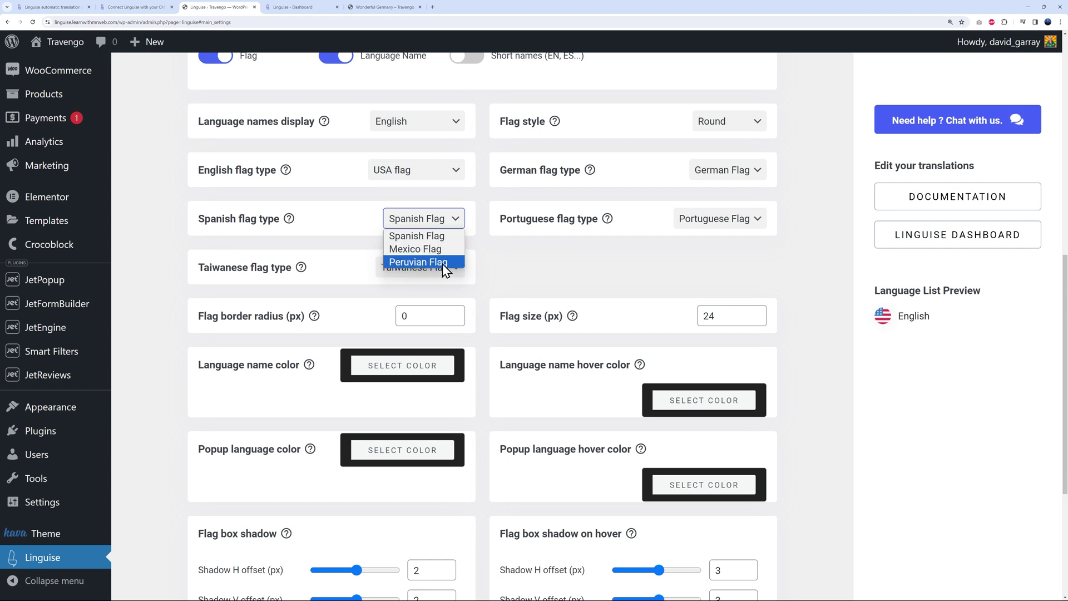
left_click(498, 275)
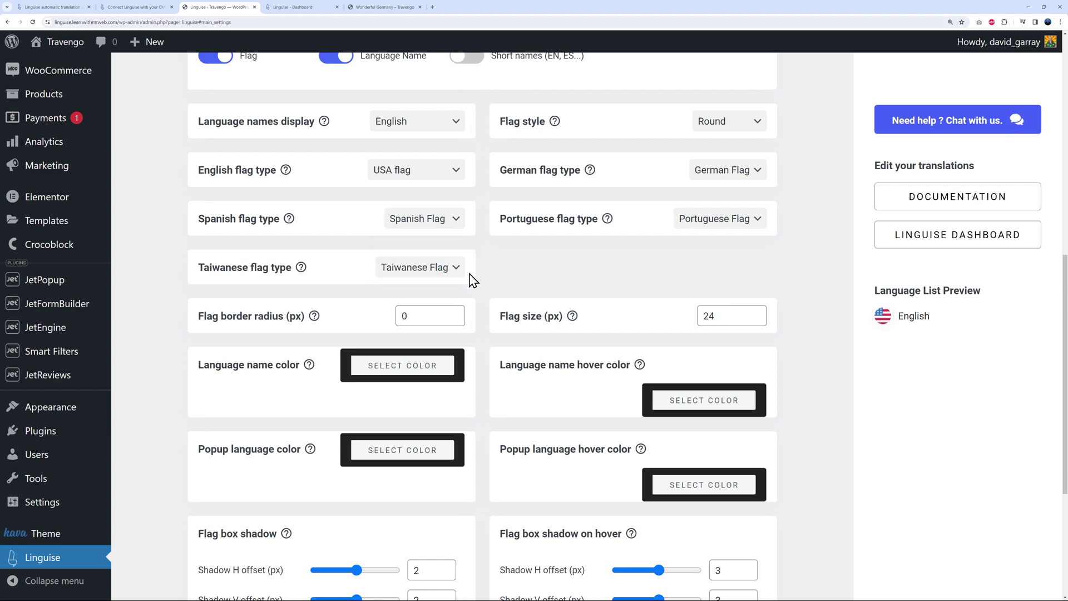
left_click(460, 273)
left_click(509, 279)
scroll(812, 303, "down", 3)
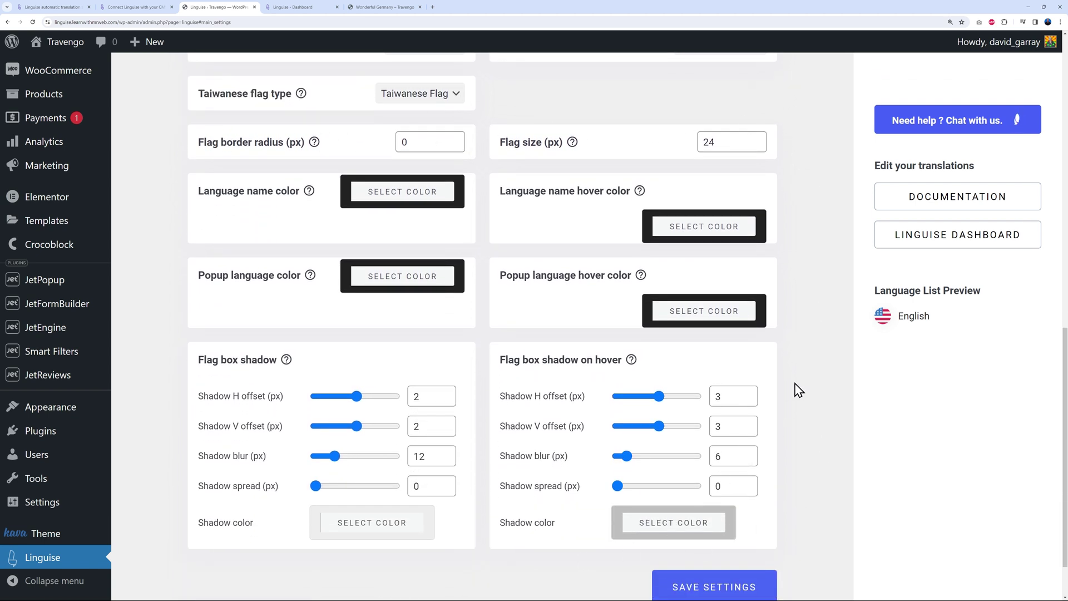
- Save the Linguise settings with the round-flag popup switcher
mouse_move(511, 193)
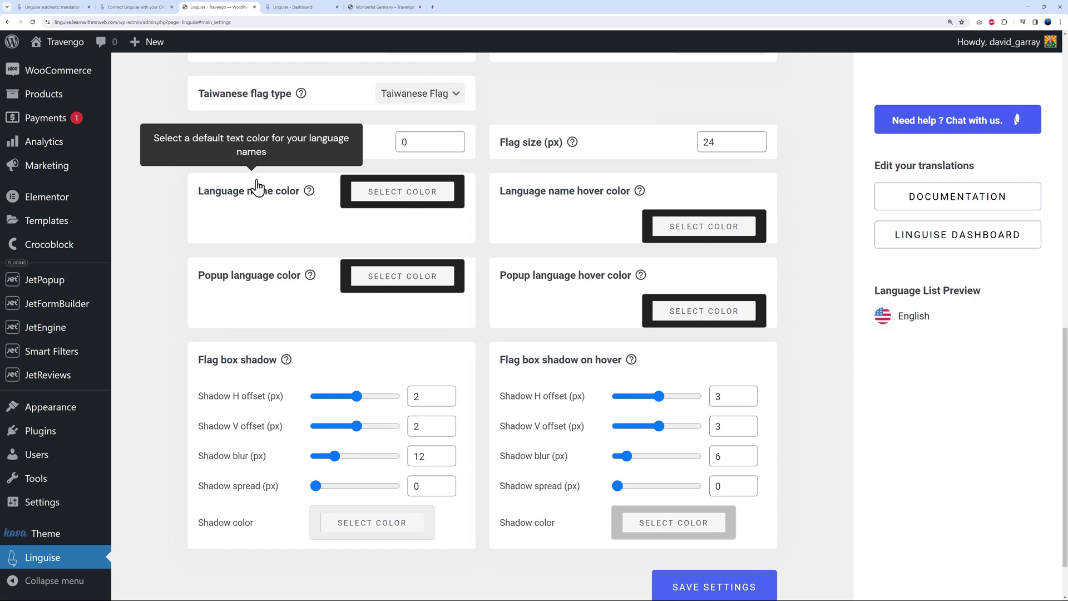
mouse_move(233, 215)
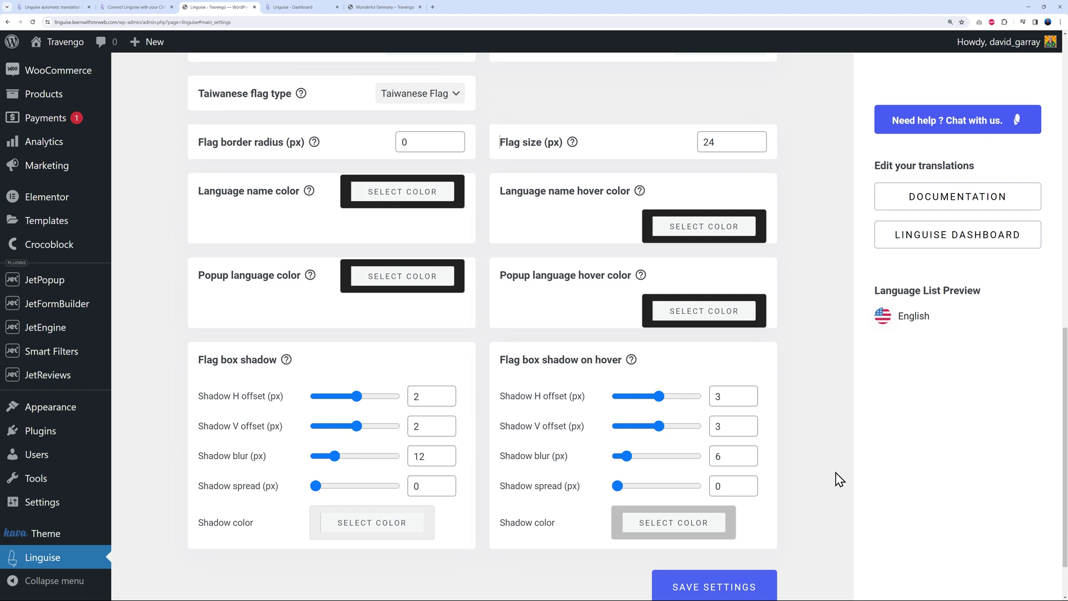
left_click(753, 586)
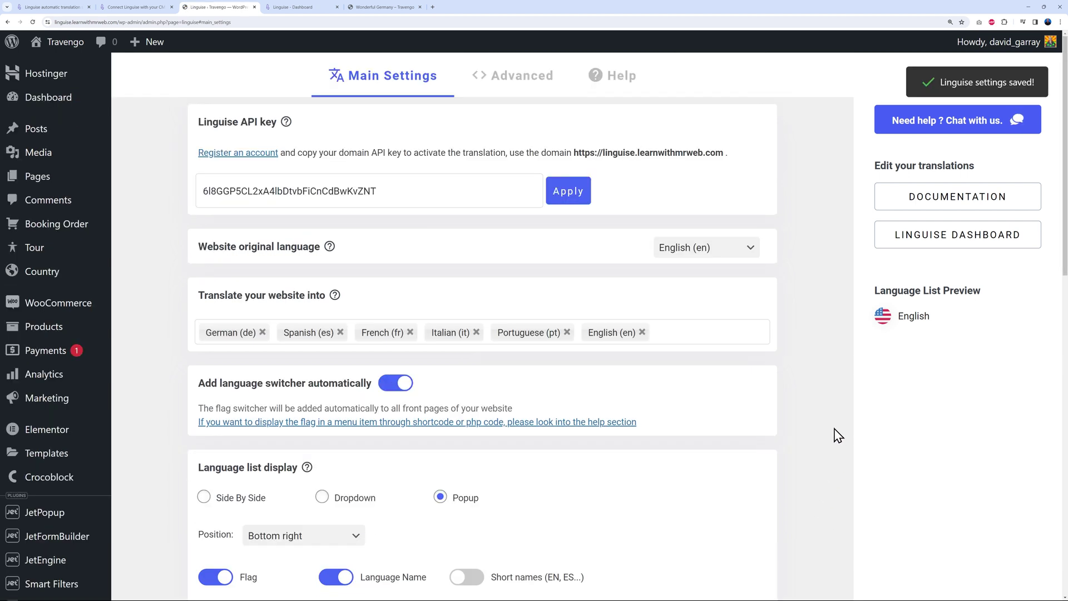
- Reload the Wonderful Germany page and open its round-flag popup of six languages
left_click(381, 7)
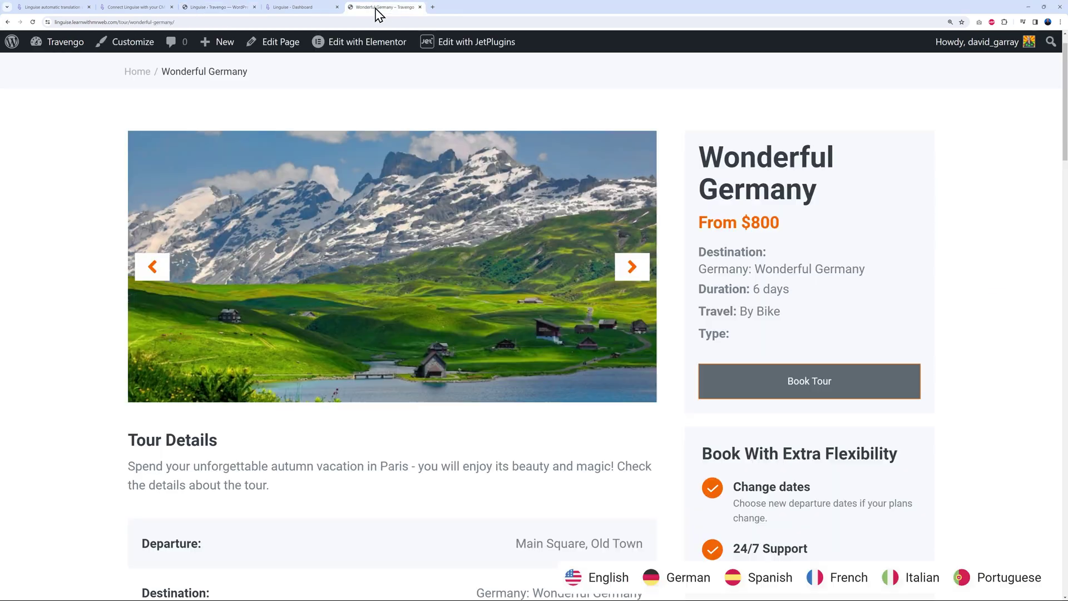
left_click(33, 23)
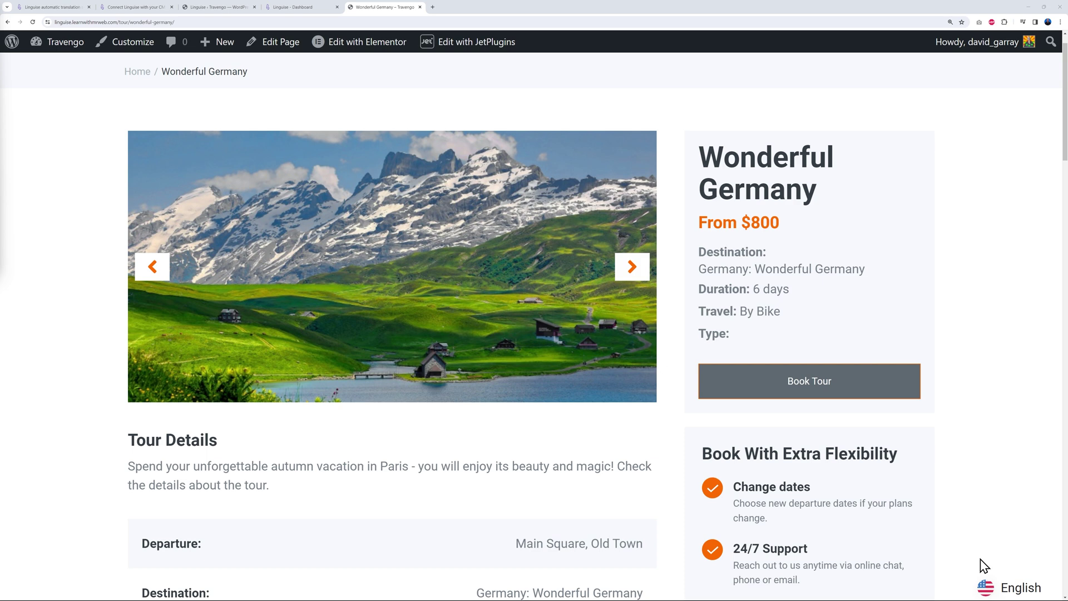
left_click(1011, 587)
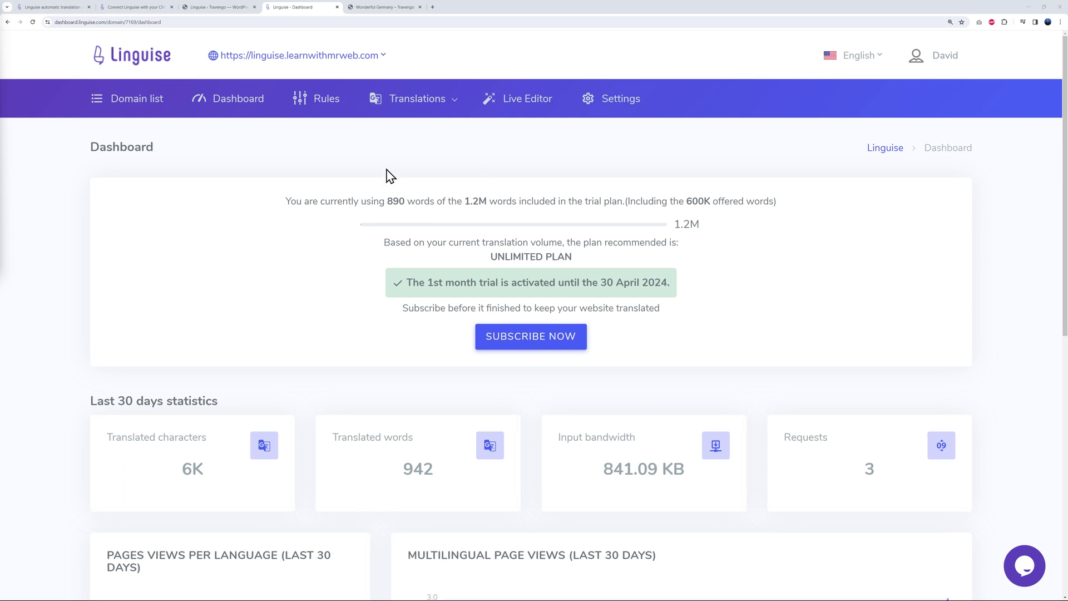
left_click_drag(387, 201, 428, 202)
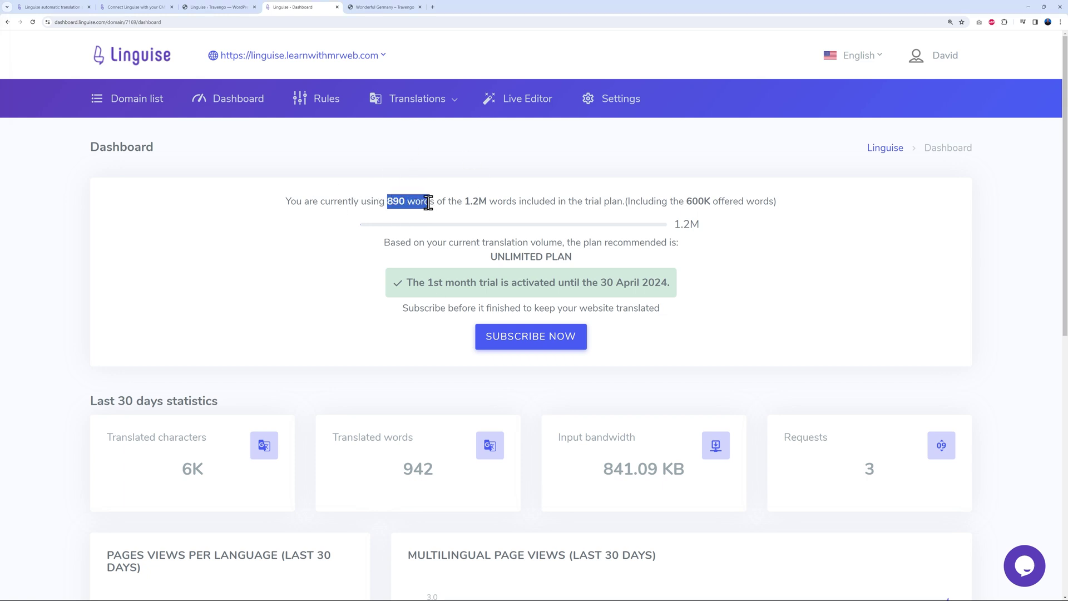
left_click(474, 216)
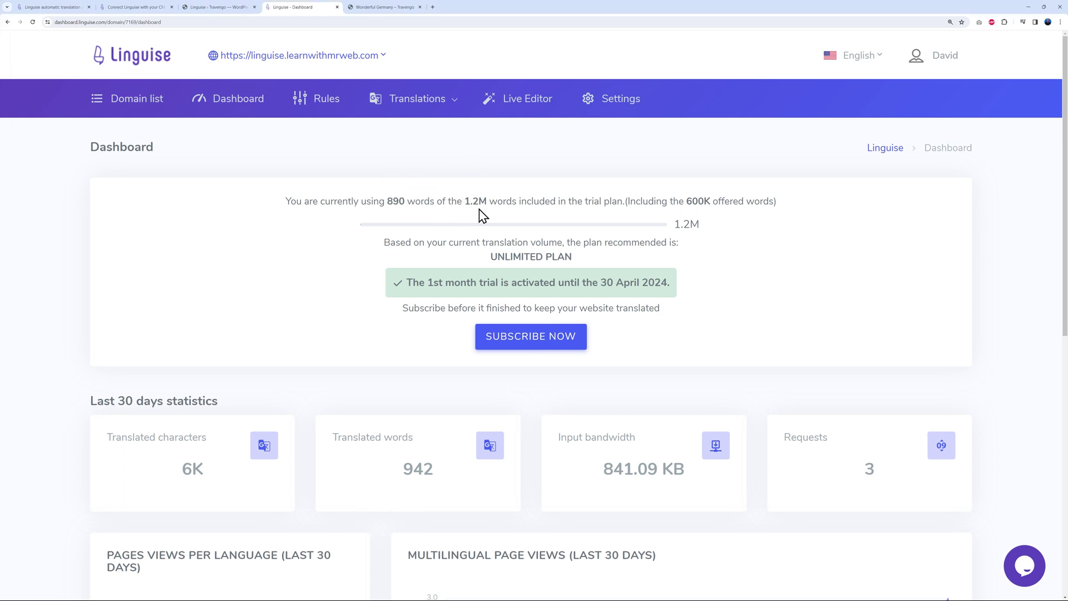
left_click_drag(623, 201, 282, 200)
left_click(274, 222)
key("Down")
- Open the Linguise subscription plans and highlight the Unlimited Plan name
left_click(534, 339)
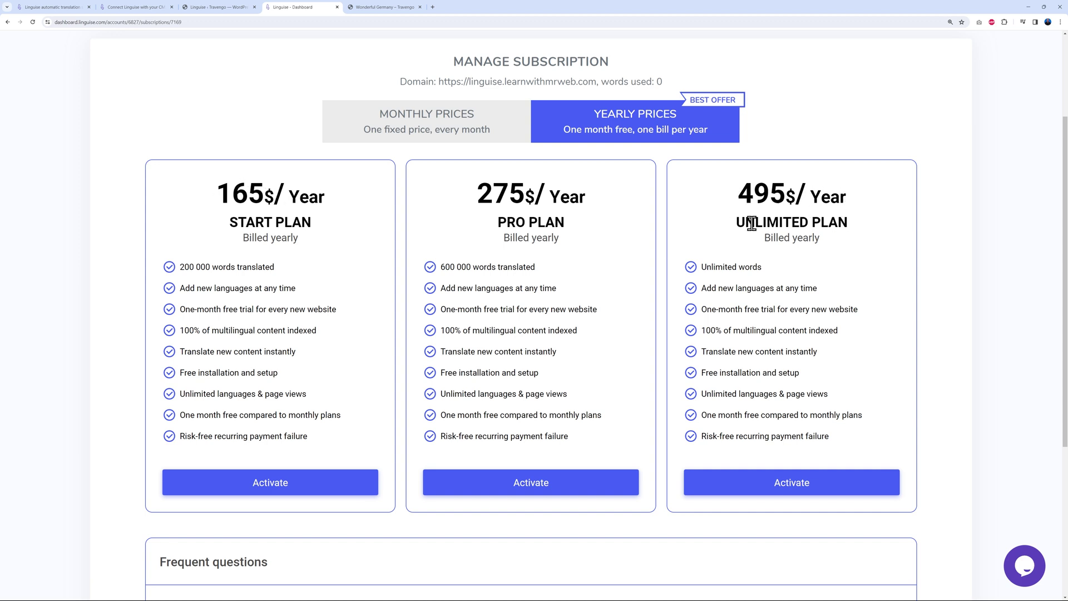
left_click_drag(734, 222, 853, 224)
left_click(869, 236)
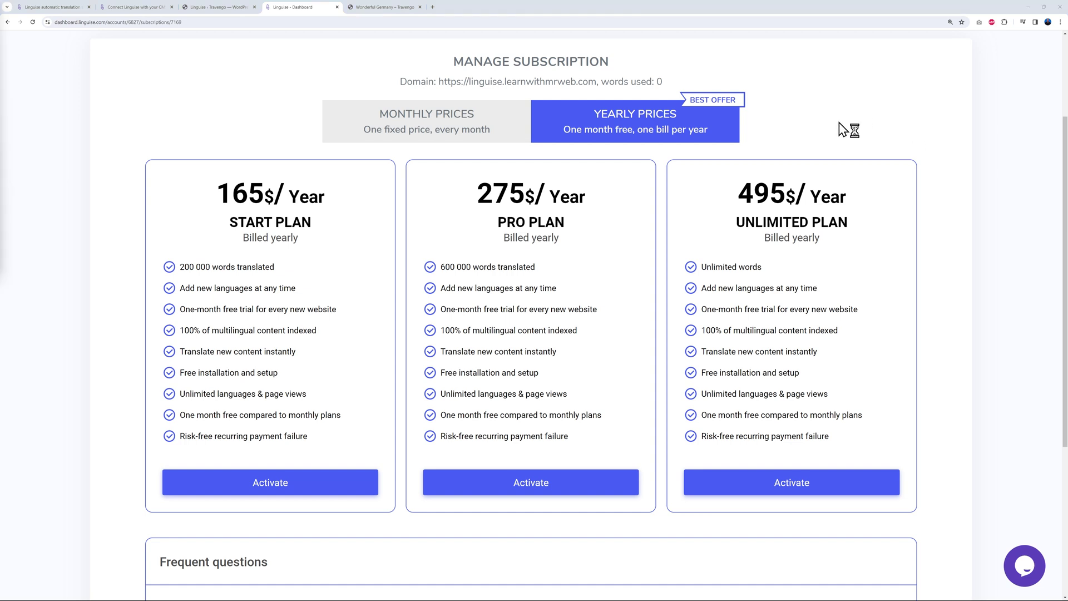
- Compare yearly and monthly prices, ending on monthly: Start 15$, Pro 25$, Unlimited 45$
left_click(424, 125)
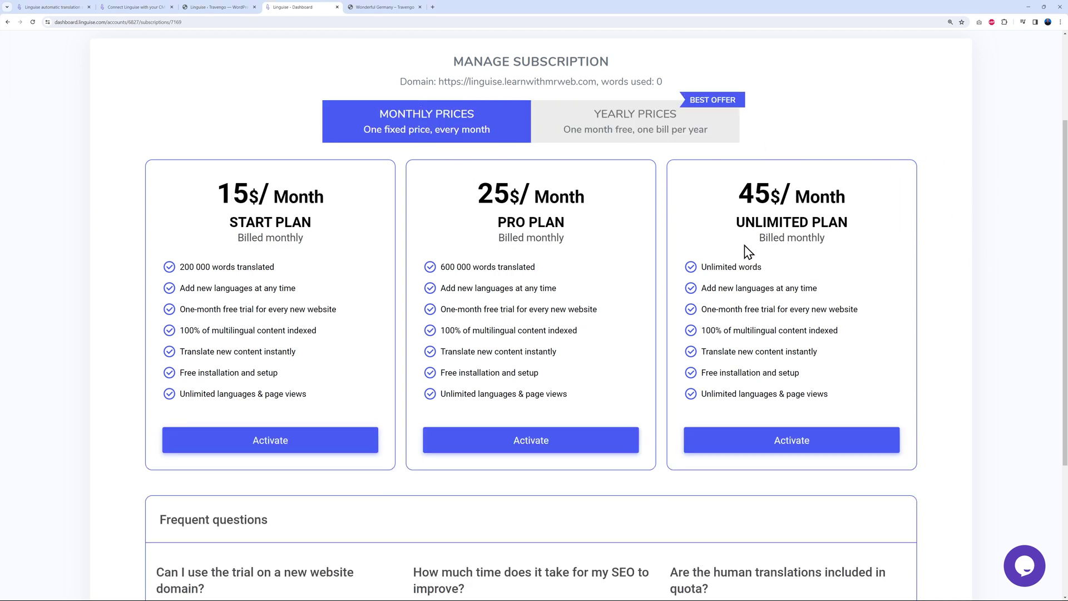
left_click_drag(740, 187, 775, 186)
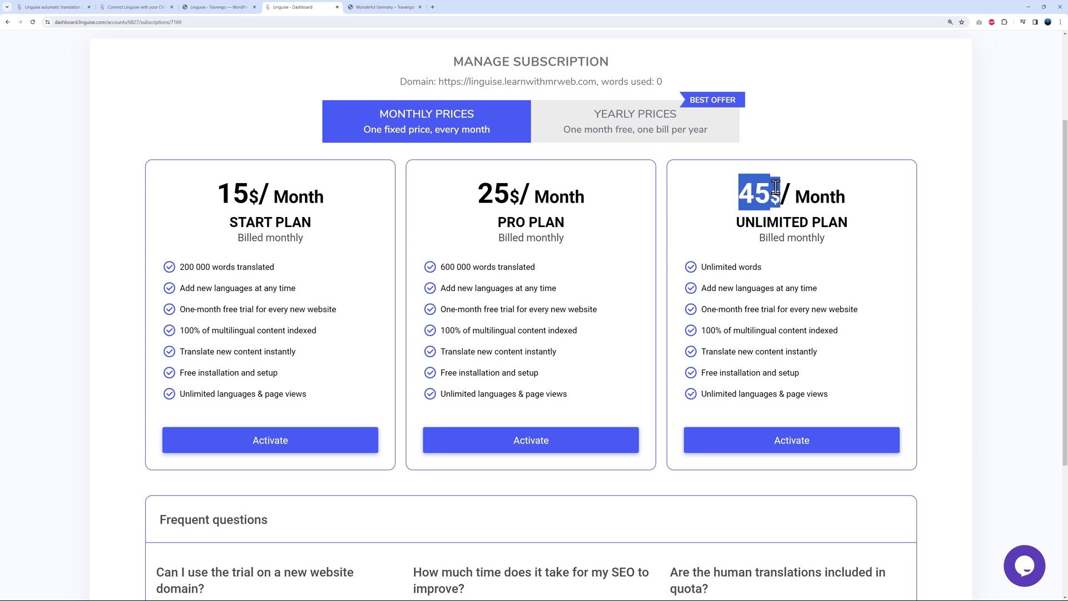
left_click(826, 141)
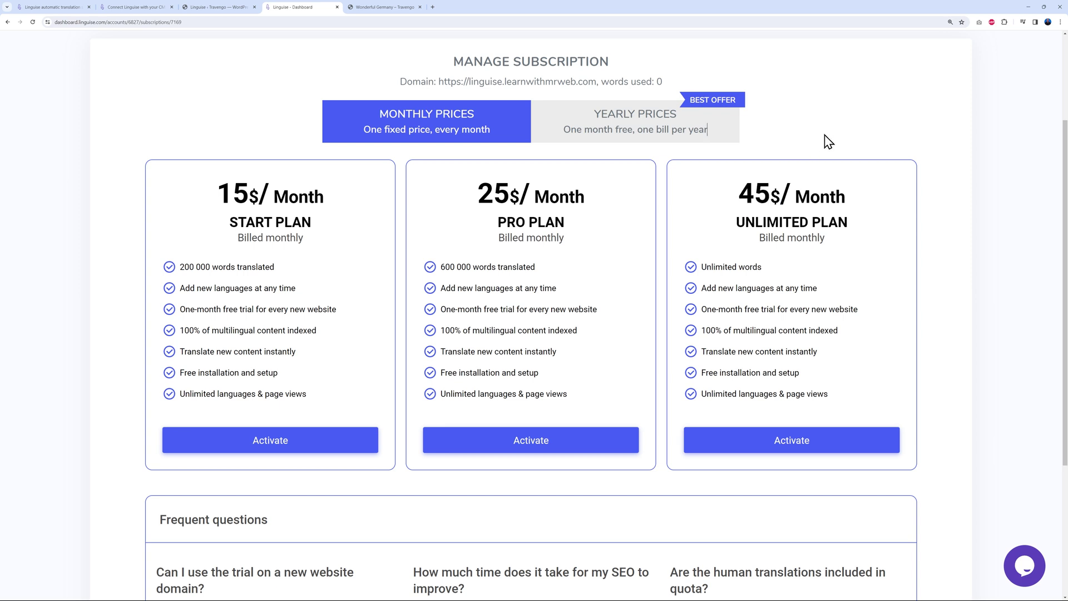
left_click(689, 139)
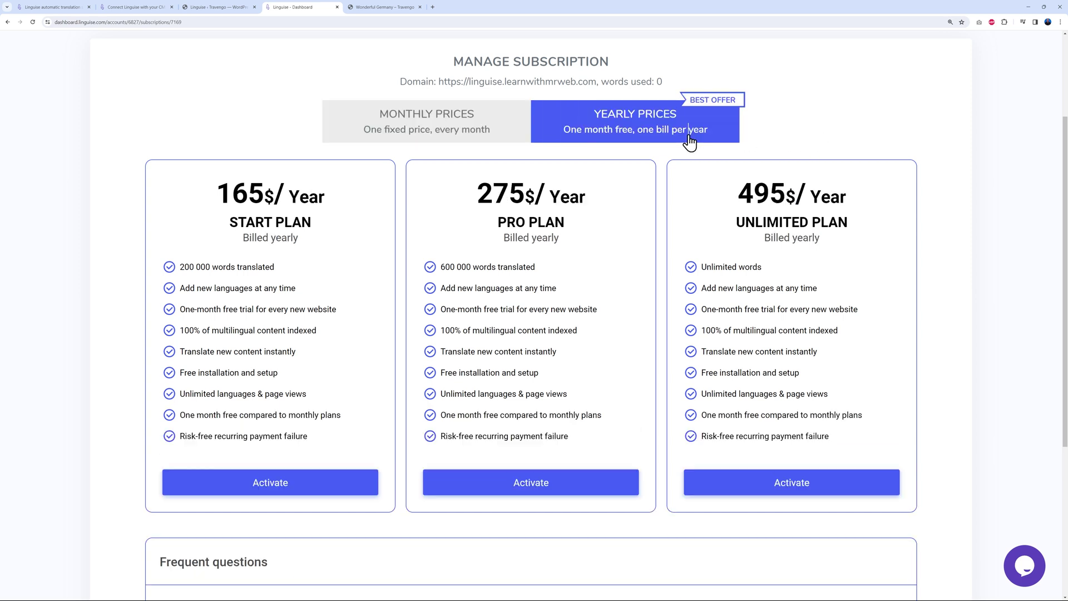
left_click(461, 135)
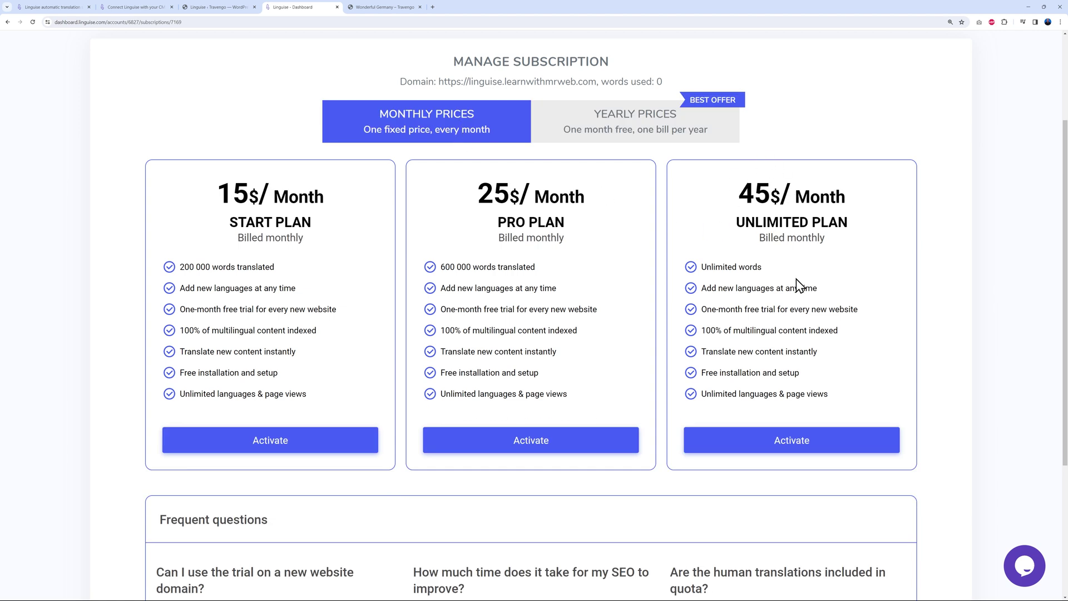